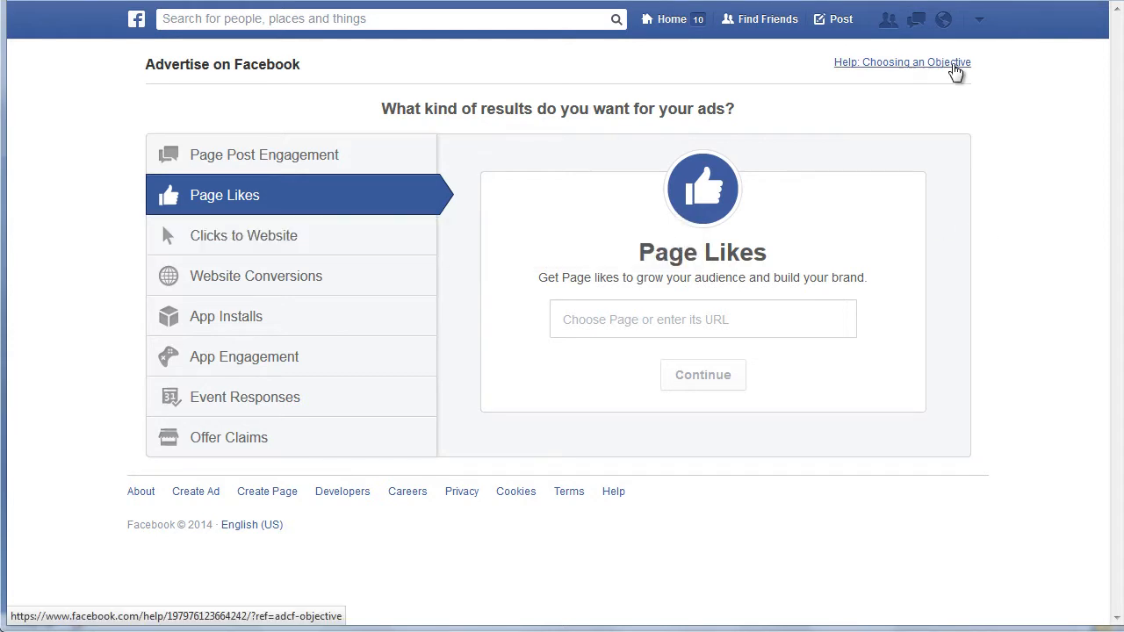
Choose the Columbia Freestyle Dance Group page as the page to promote with the Page Likes ad
left_click(581, 316)
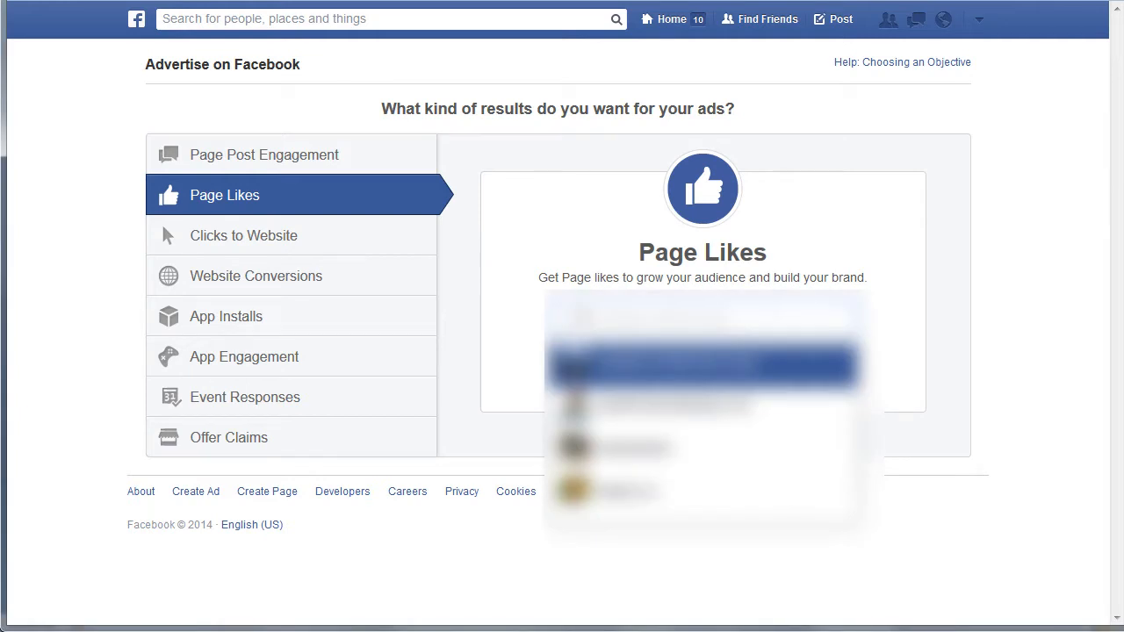
left_click(595, 376)
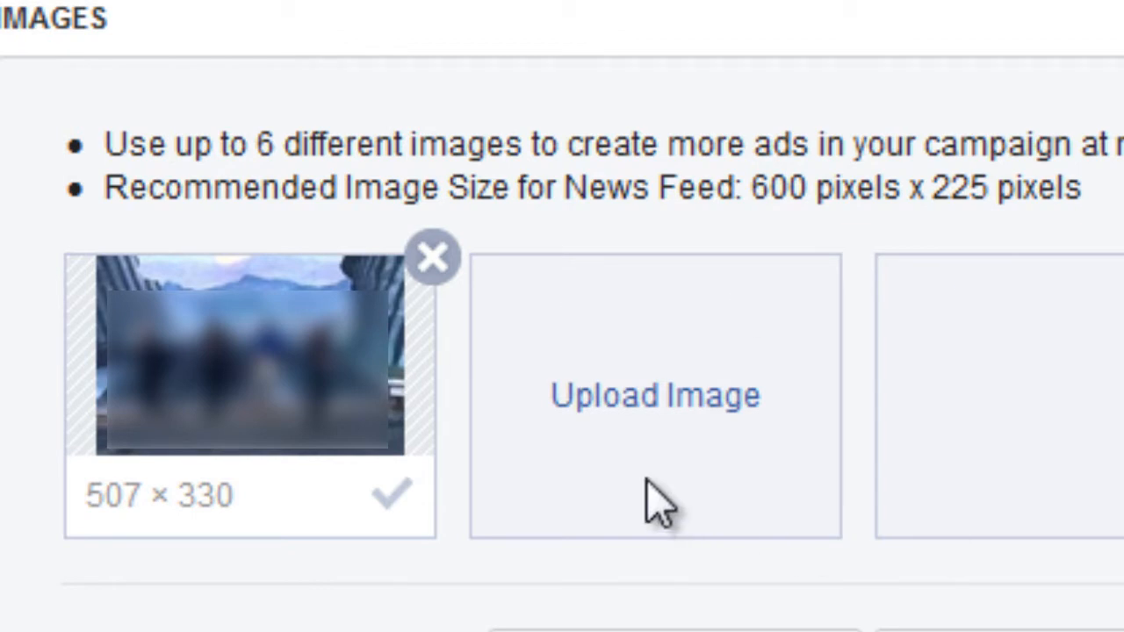
Try replacing the default ad image with an uploaded picture of a figure beside an alarm clock, and remove that picture again
left_click(433, 259)
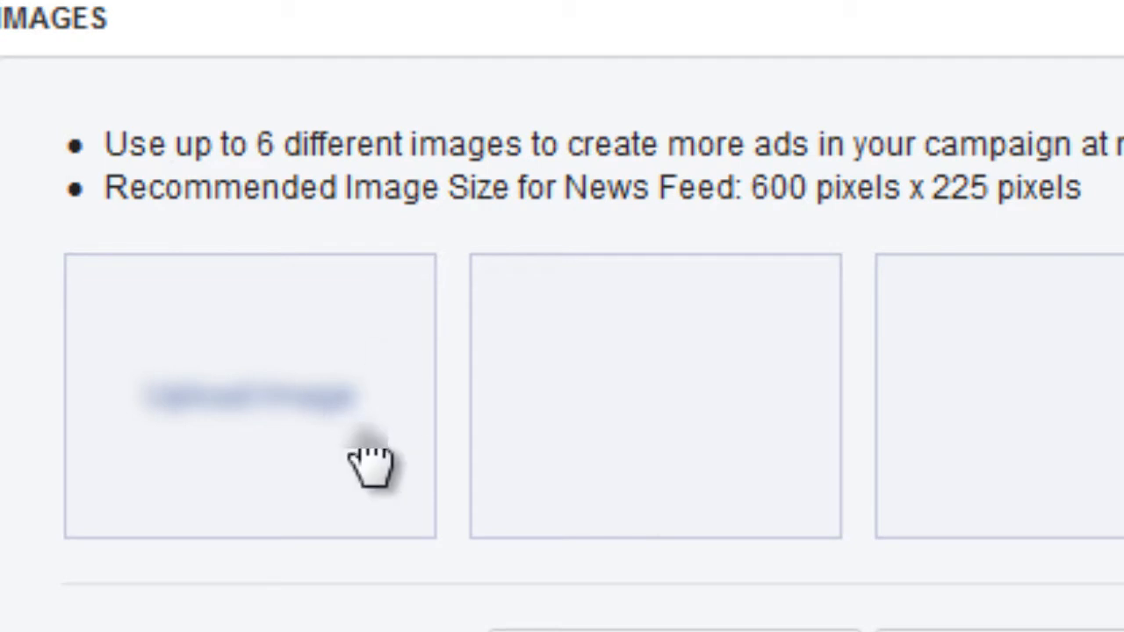
left_click(323, 415)
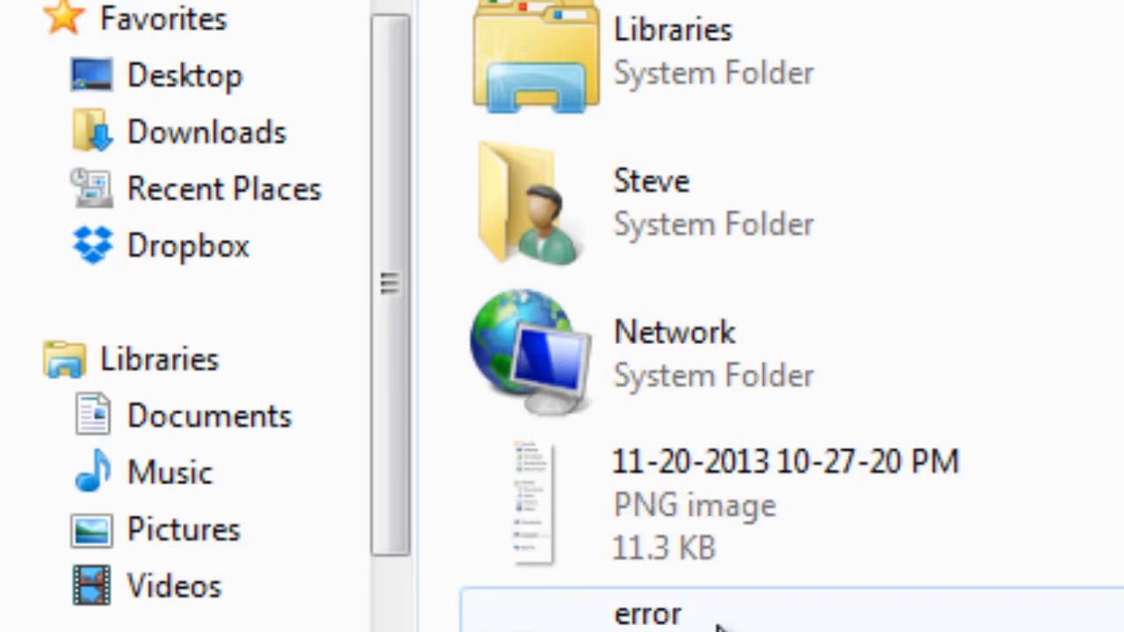
double_click(718, 629)
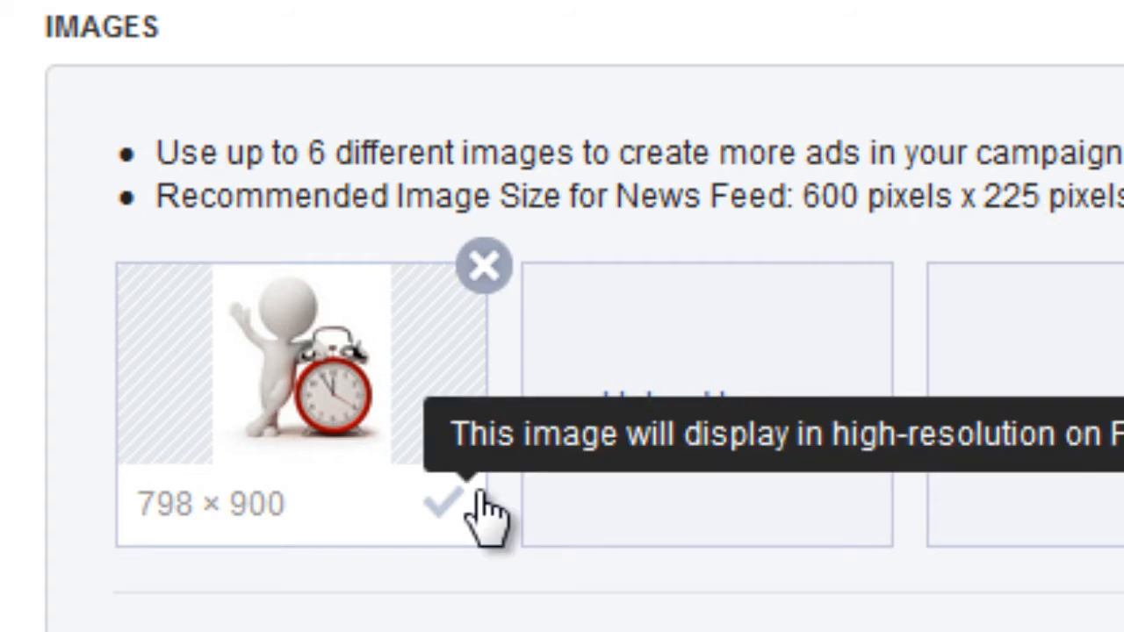
left_click(484, 267)
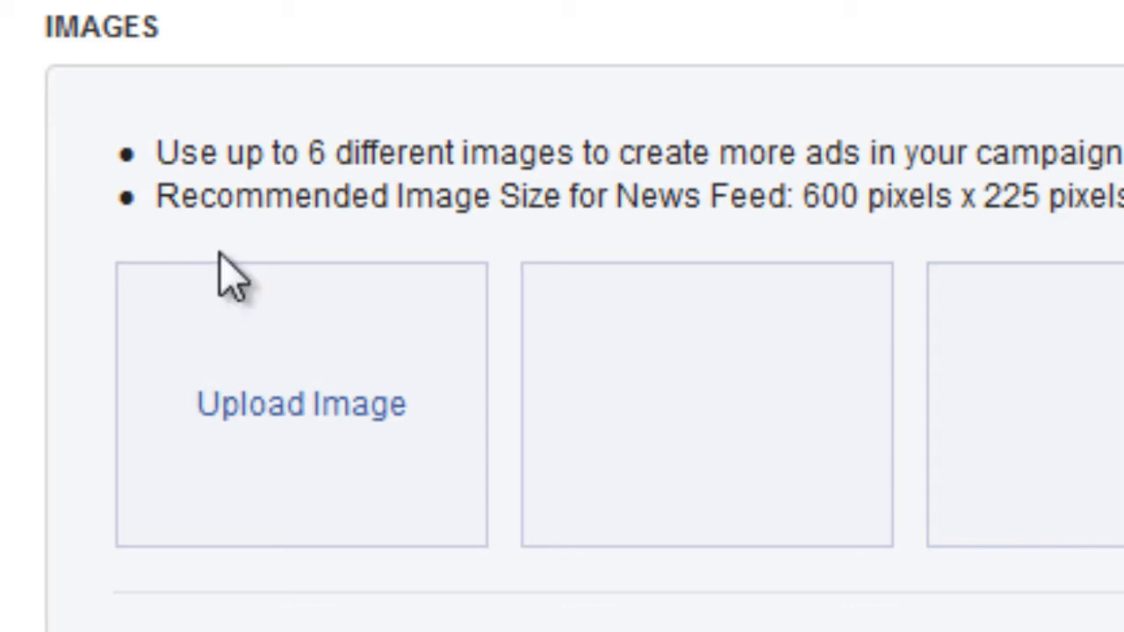
left_click(395, 420)
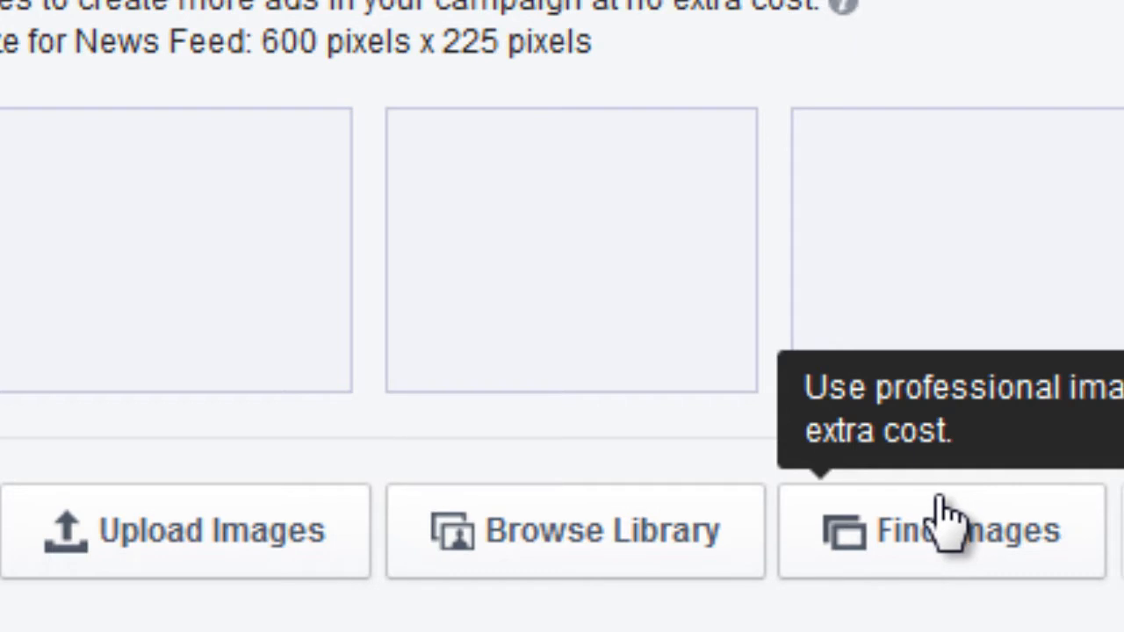
Find professional stock images for the ad and look through the art and painting pictures offered
left_click(947, 518)
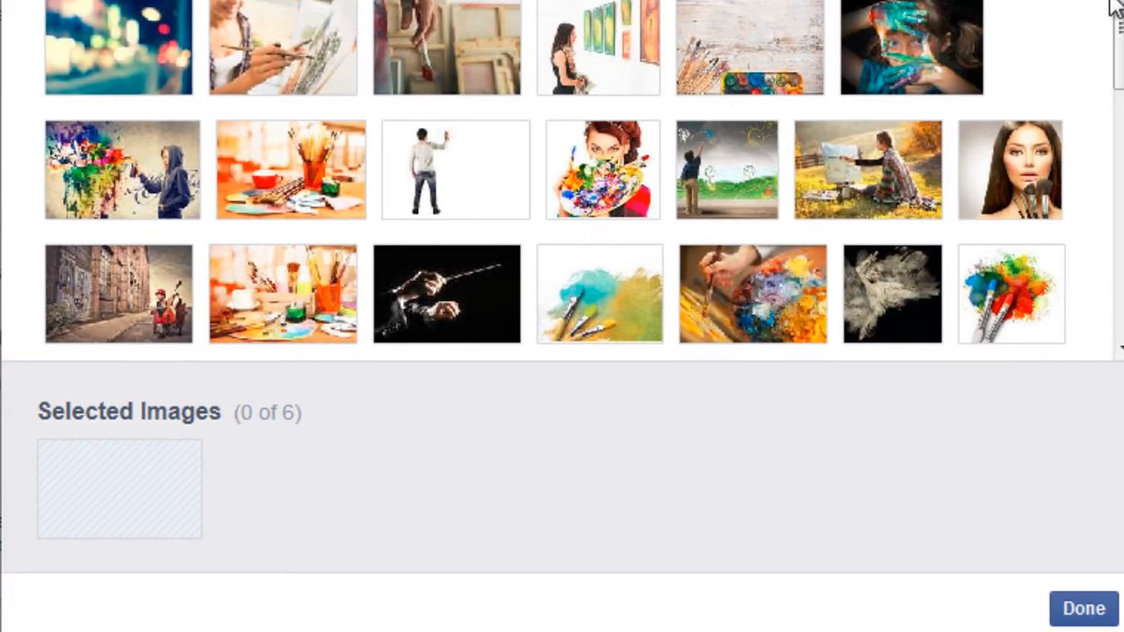
mouse_move(1120, 13)
left_mouse_down()
mouse_move(1120, 260)
mouse_move(1120, 16)
left_mouse_up()
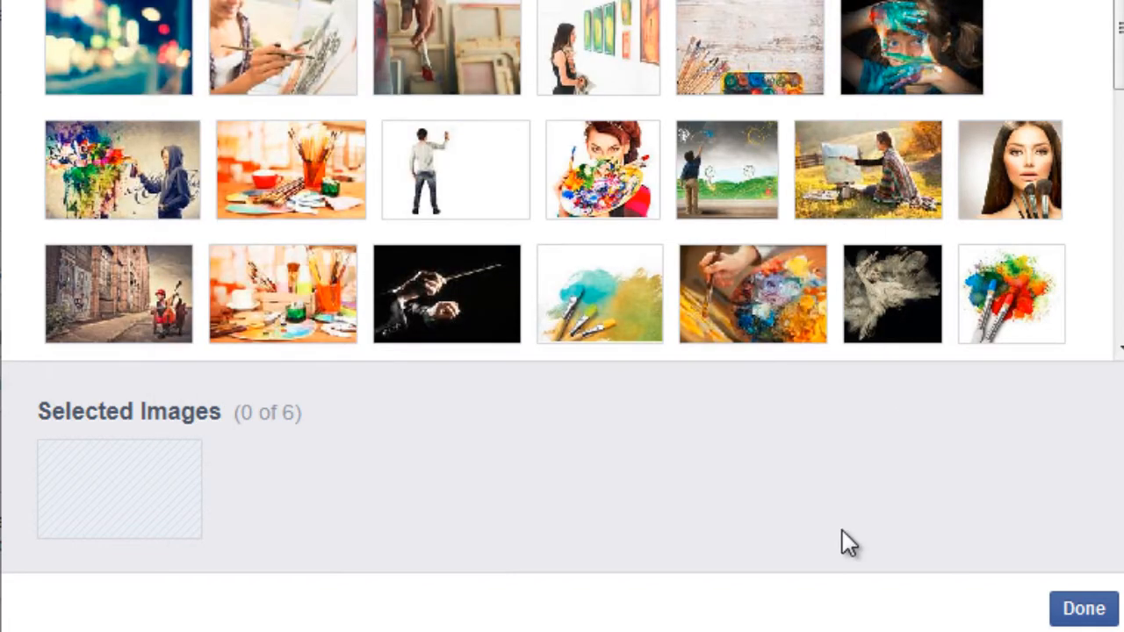
mouse_move(740, 196)
mouse_move(961, 76)
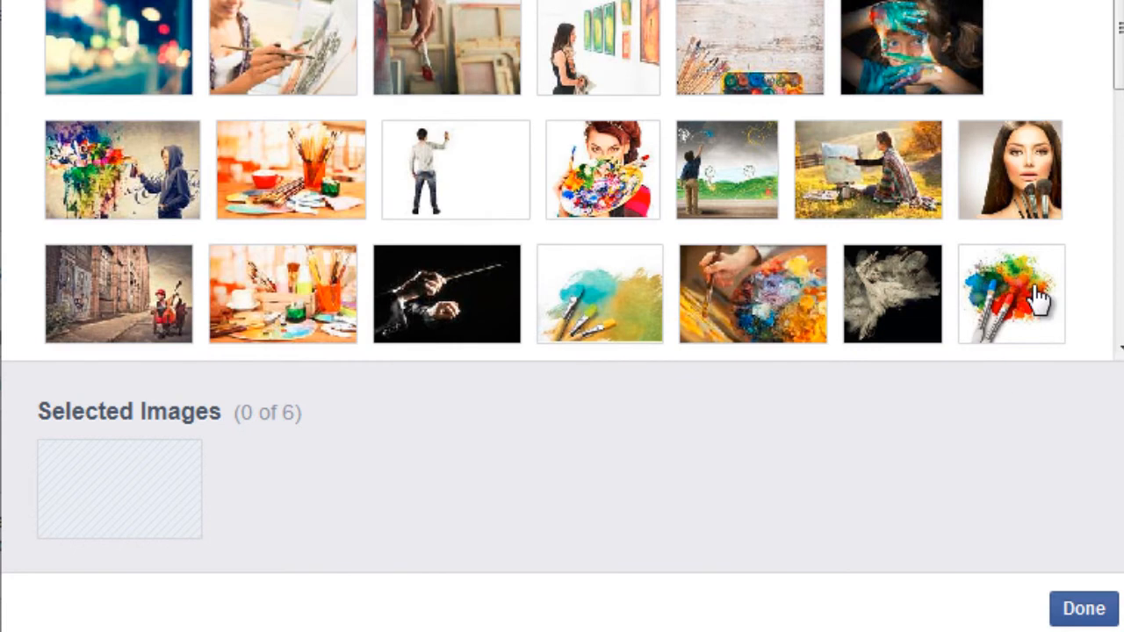
scroll(1118, 48, "down", 3)
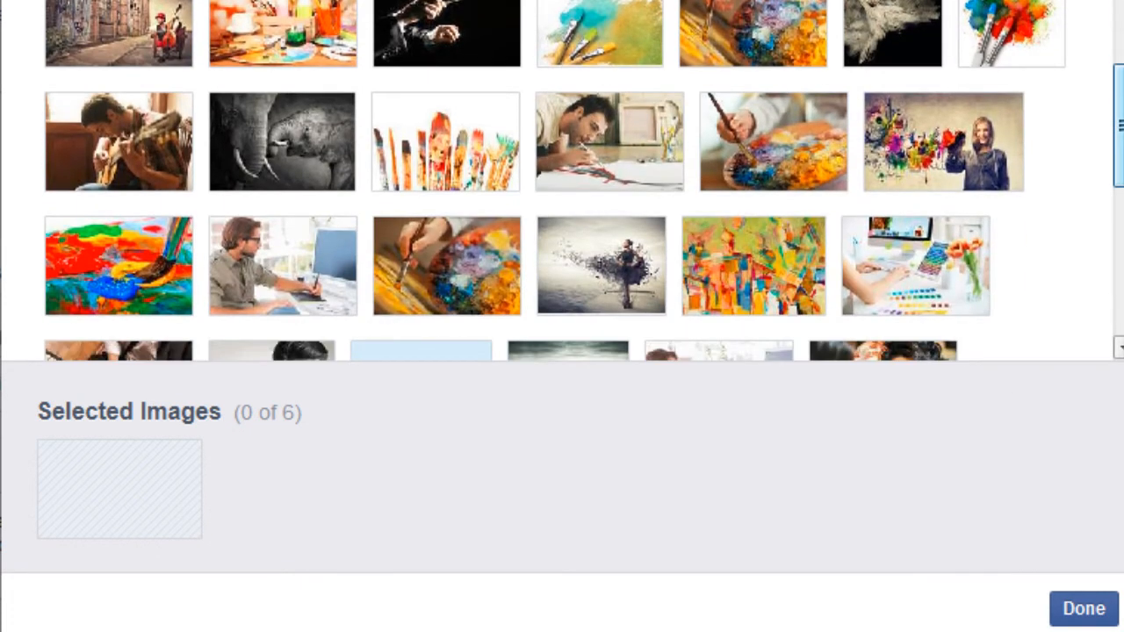
scroll(562, 180, "down", 2)
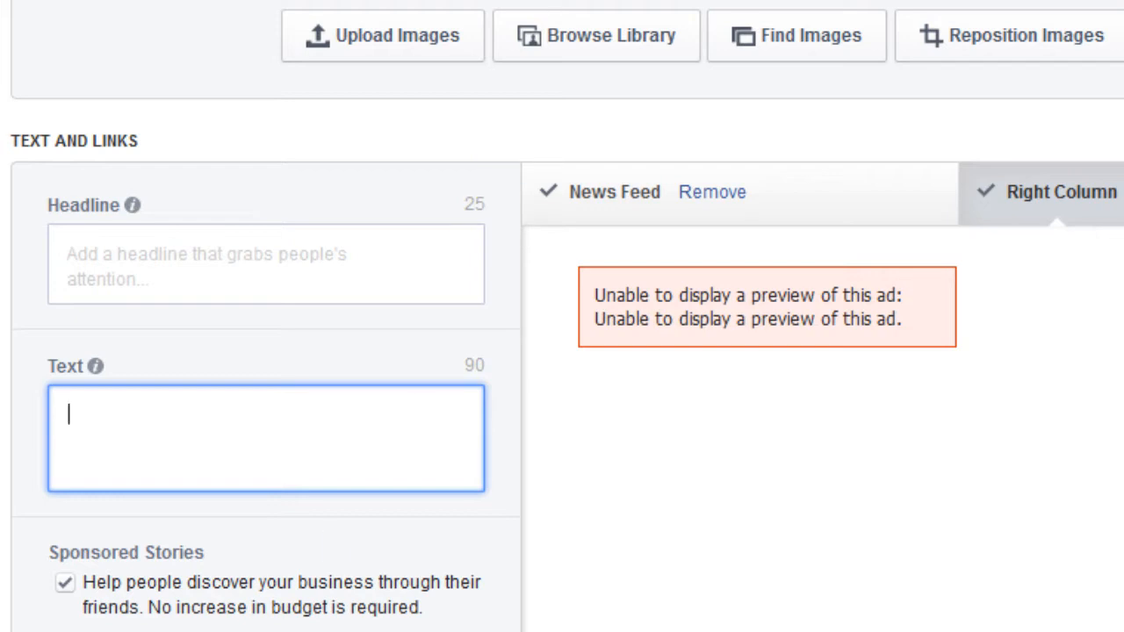
Set the ad headline to "Lower Bad Cholesterol" and its text to "Click “Like” – For 15 Min. Tasty Recipes!"
scroll(562, 316, "down", 4)
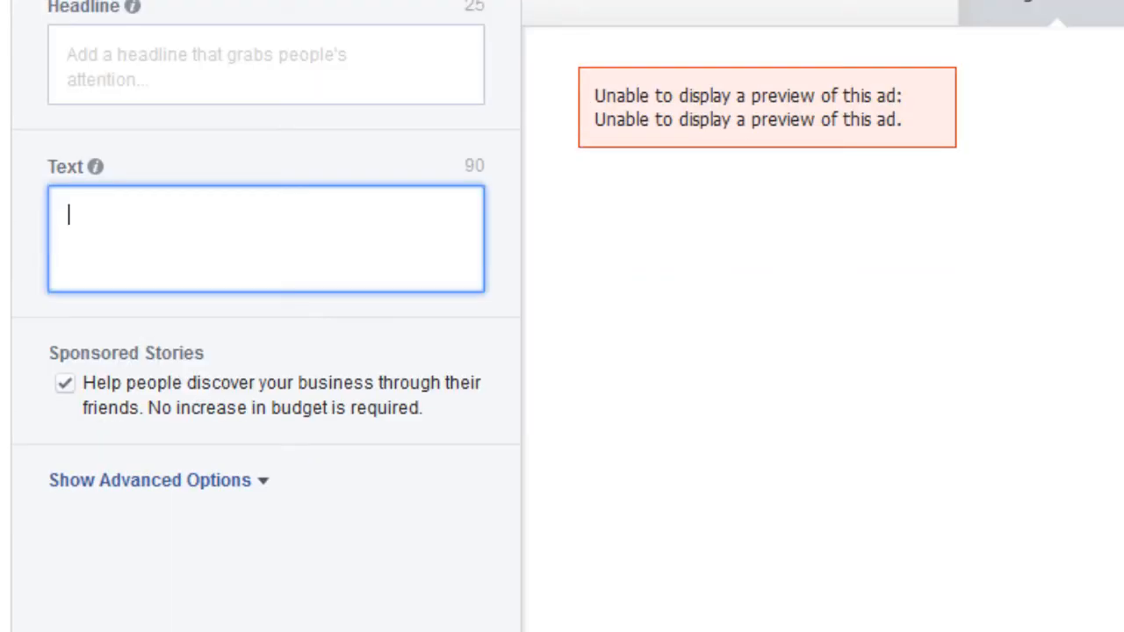
scroll(562, 316, "up", 2)
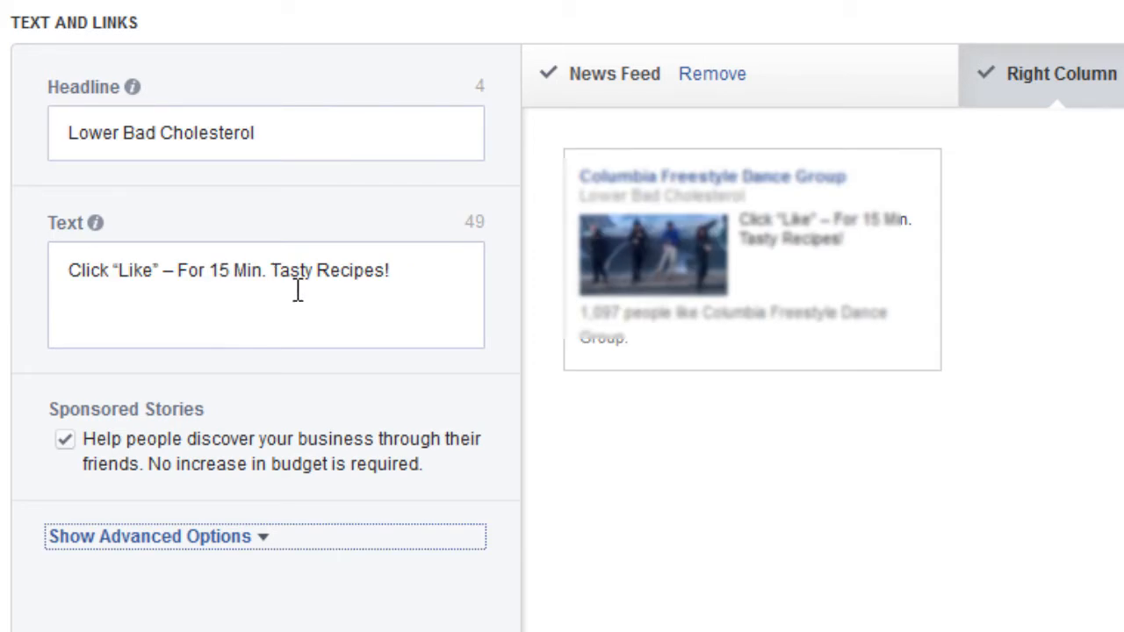
left_click(427, 266)
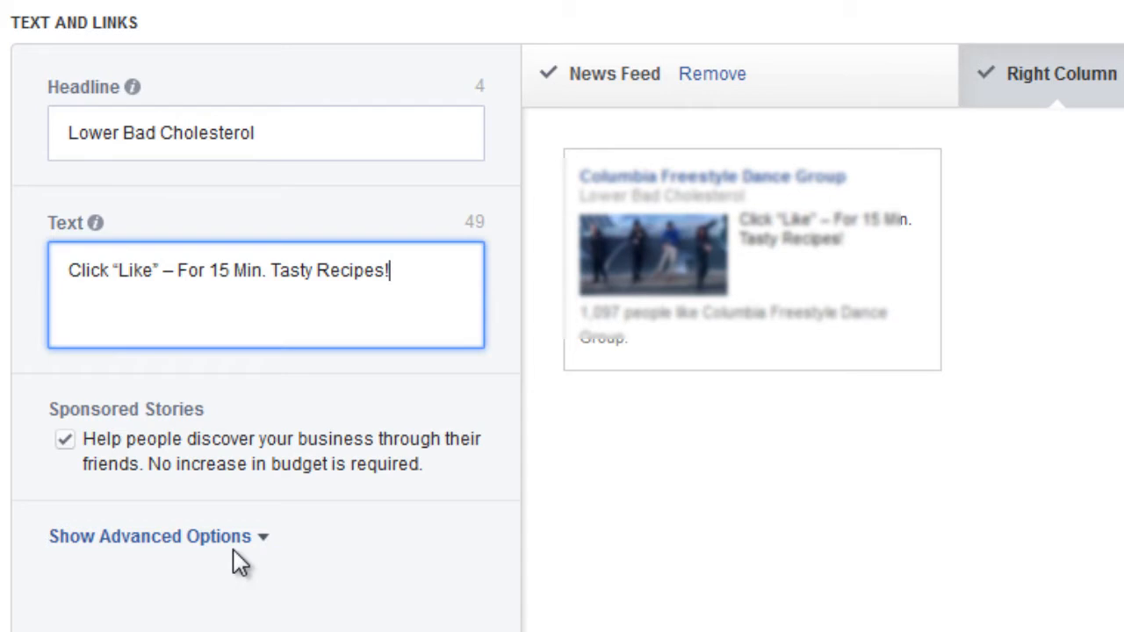
Show the advanced ad options and examine the Landing View choices without selecting one
left_click(167, 541)
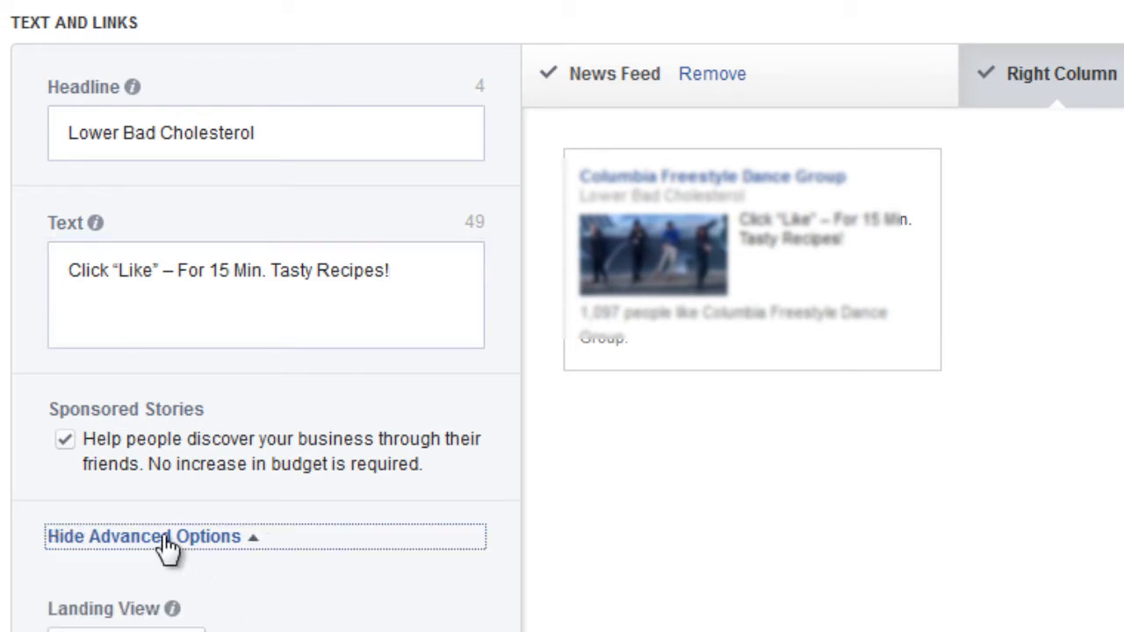
mouse_move(175, 612)
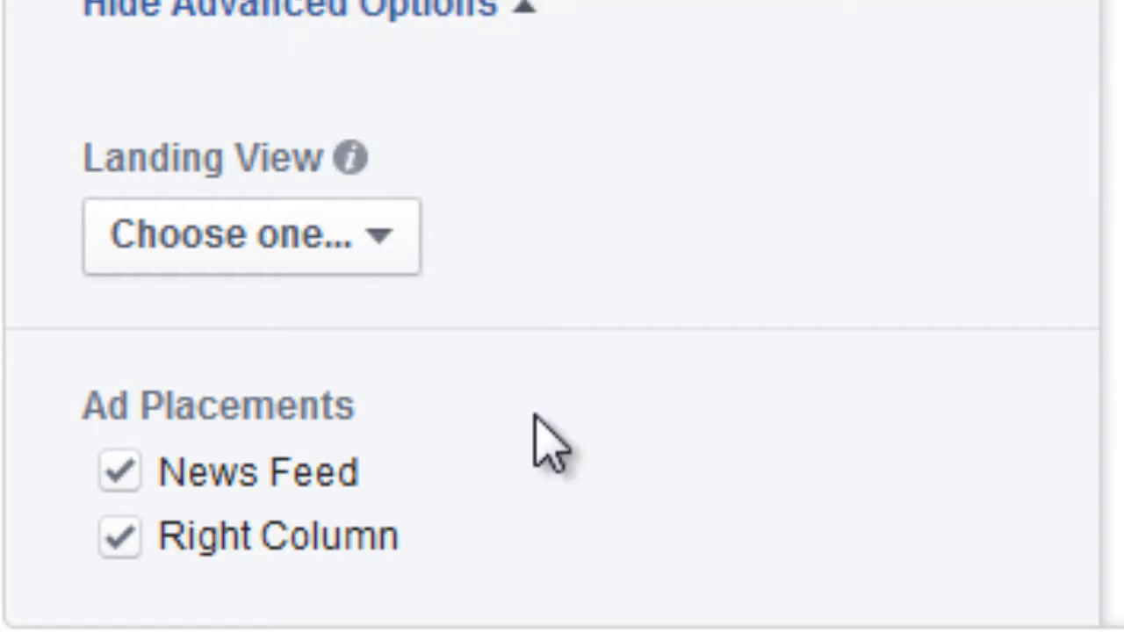
left_click(223, 237)
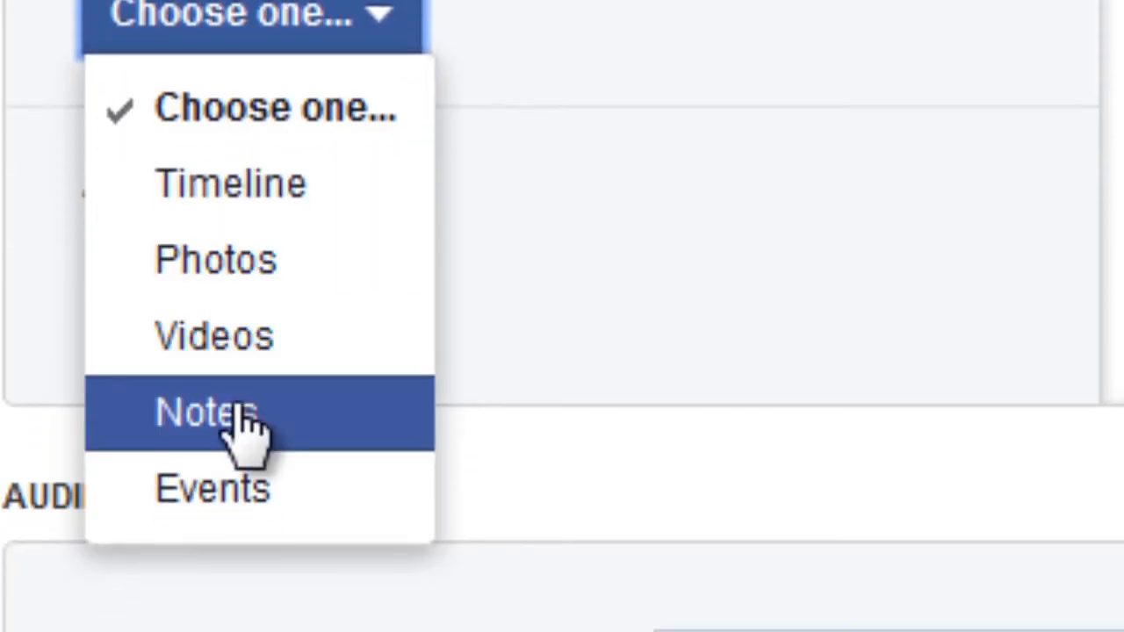
left_click(677, 2)
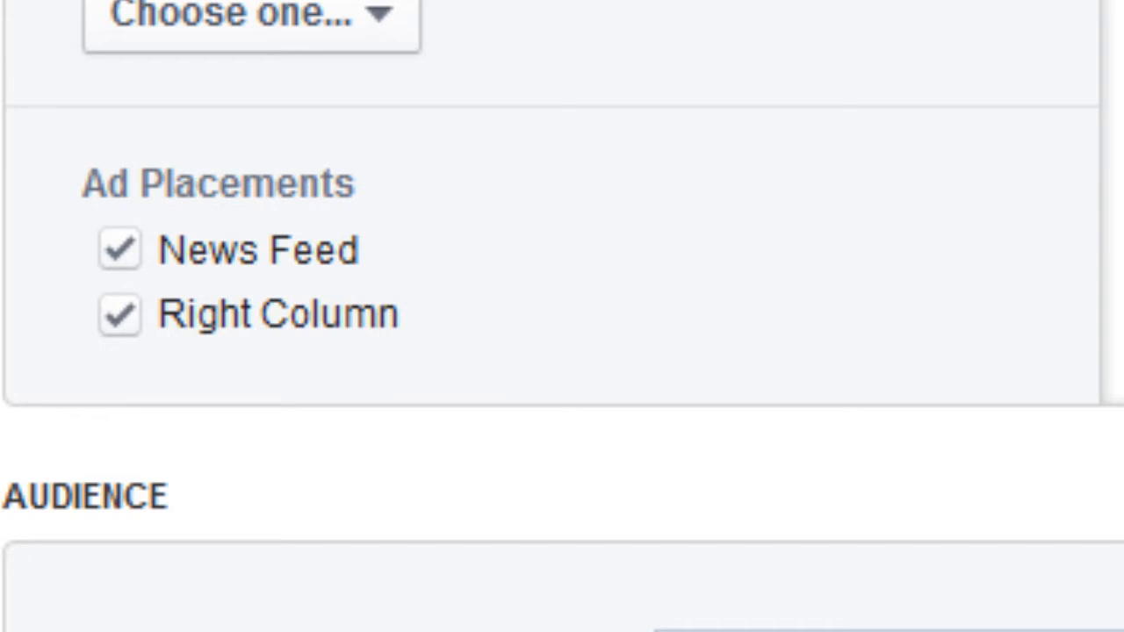
Preview the ad in both the Right Column and News Feed placements, and remove the News Feed placement
left_click(984, 74)
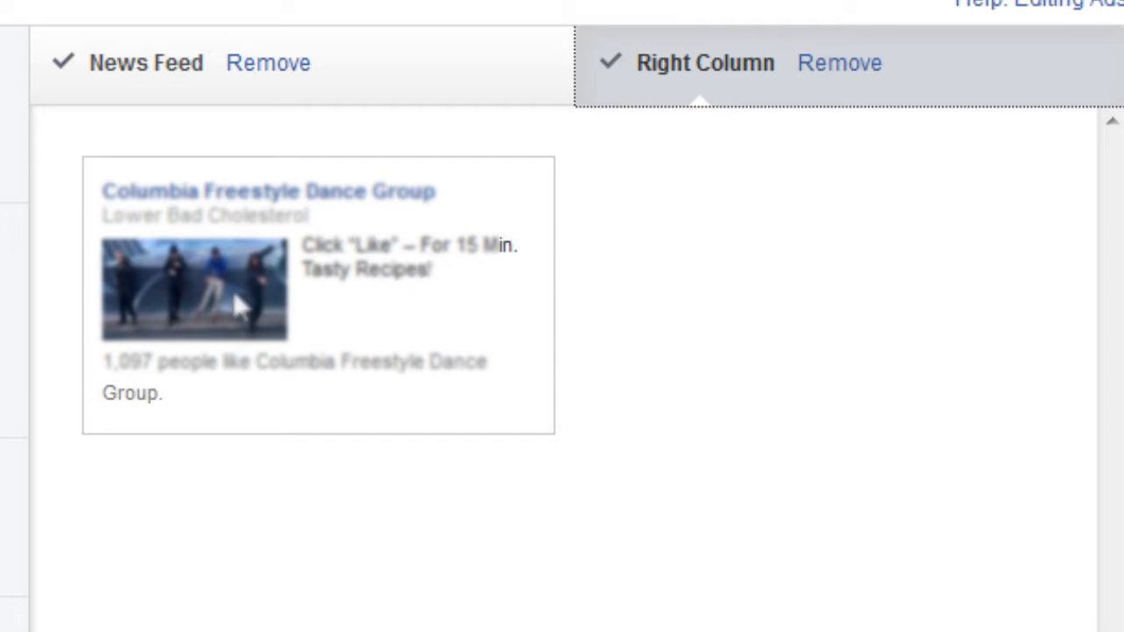
left_click(453, 70)
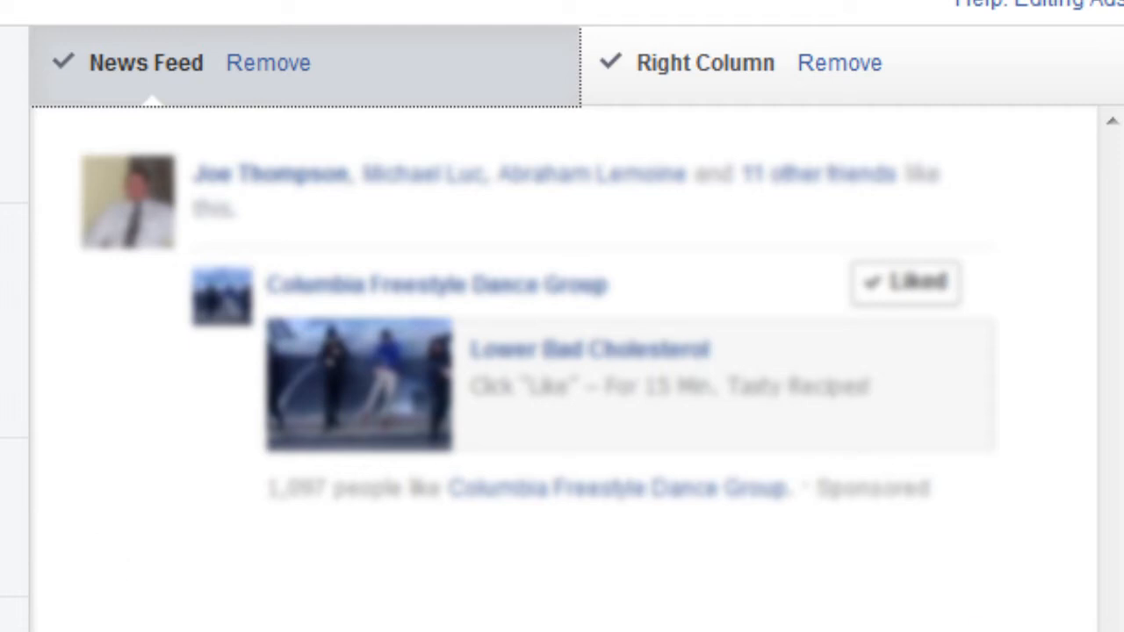
left_click(268, 63)
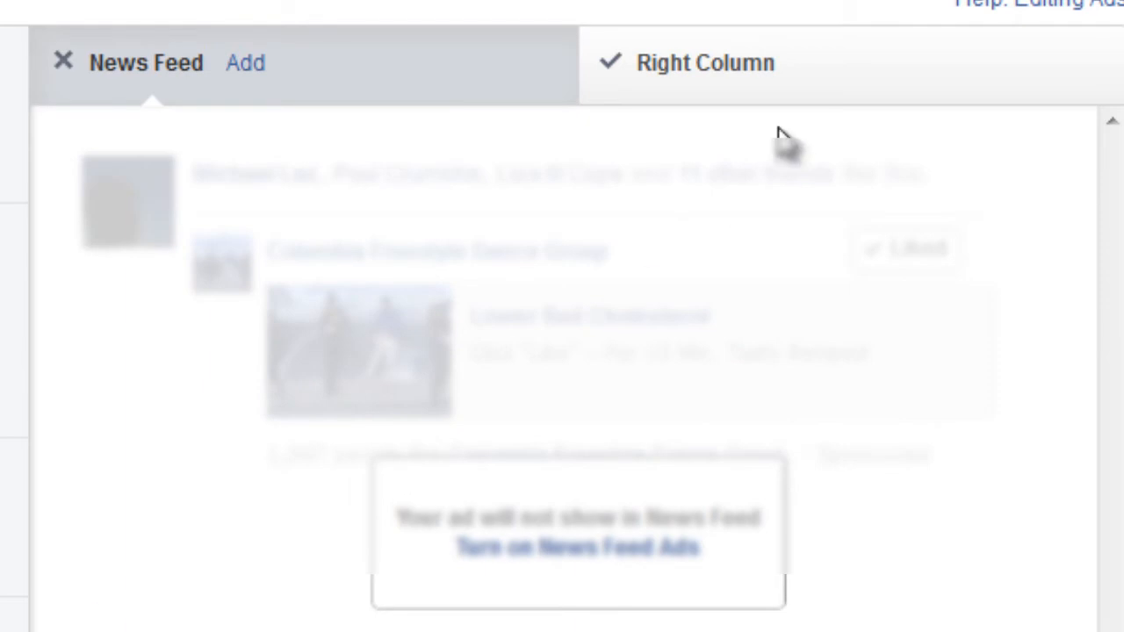
left_click(836, 85)
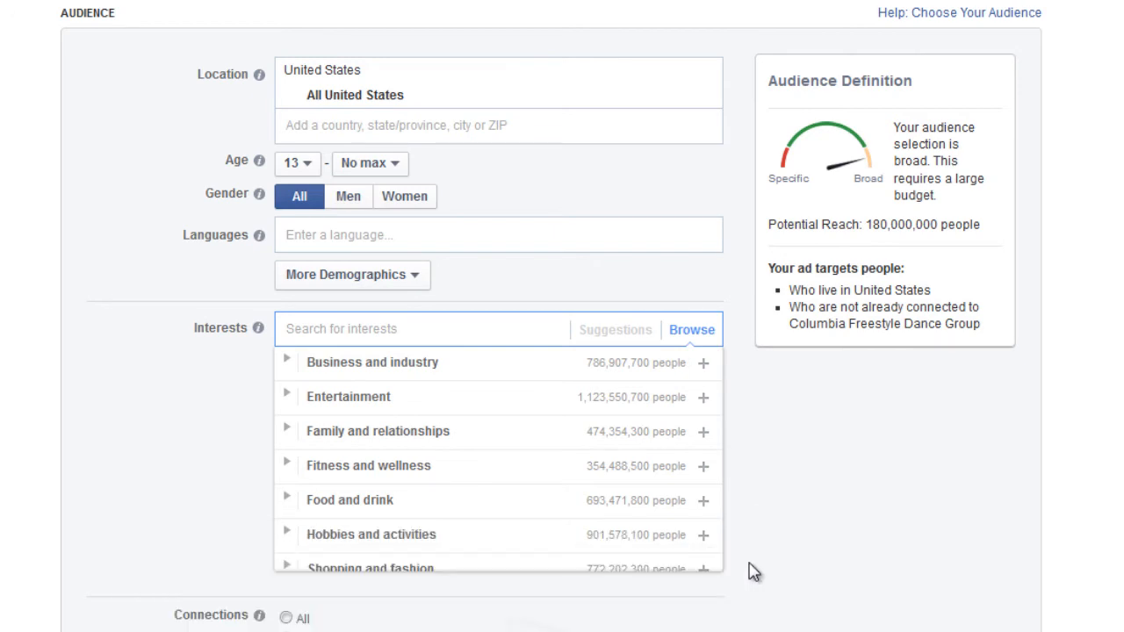
Switch to the Notepad notes on the target audience and shrink their window so it sits beside the audience settings
left_click(755, 573)
left_click_drag(965, 5, 909, 42)
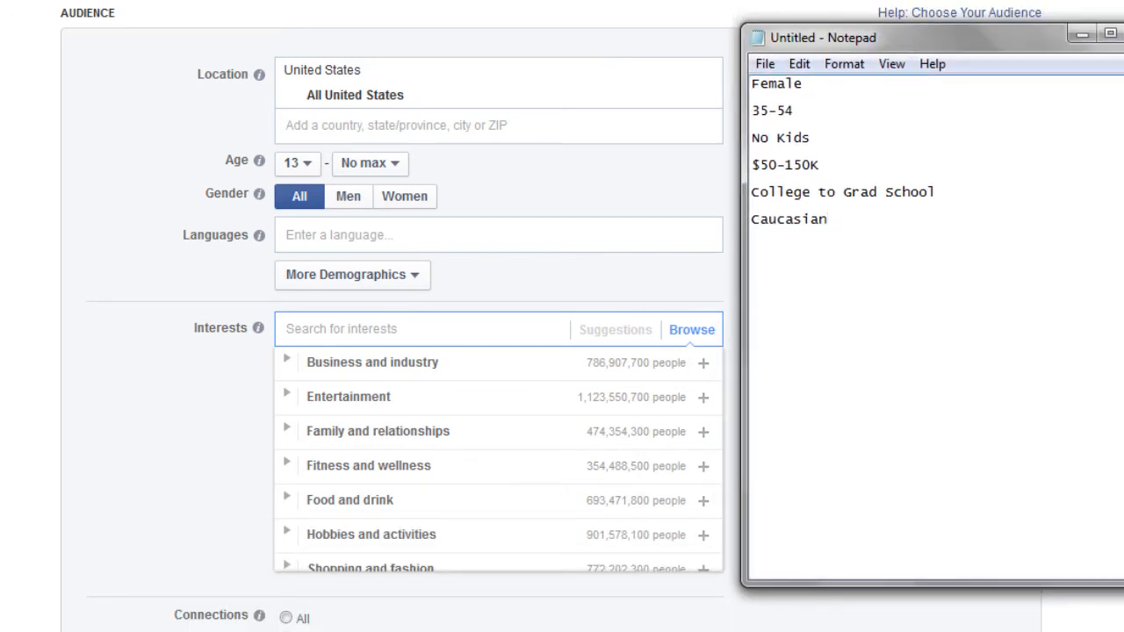
left_click_drag(1115, 583, 1028, 276)
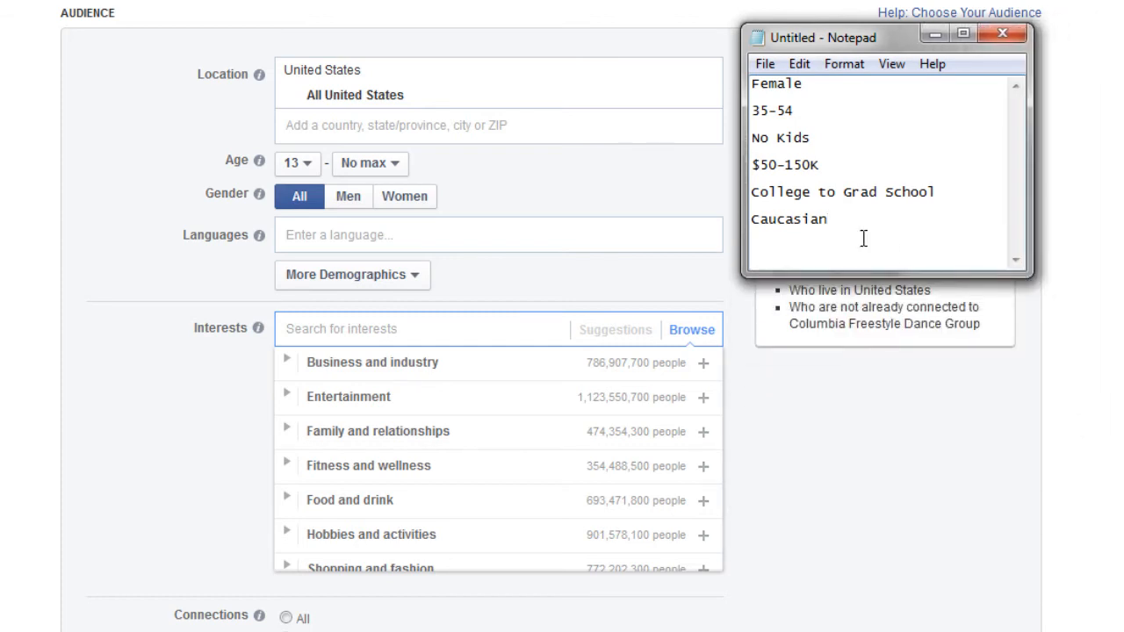
Limit the ad's audience to women aged 35 to 54, following the Notepad notes
left_click(421, 207)
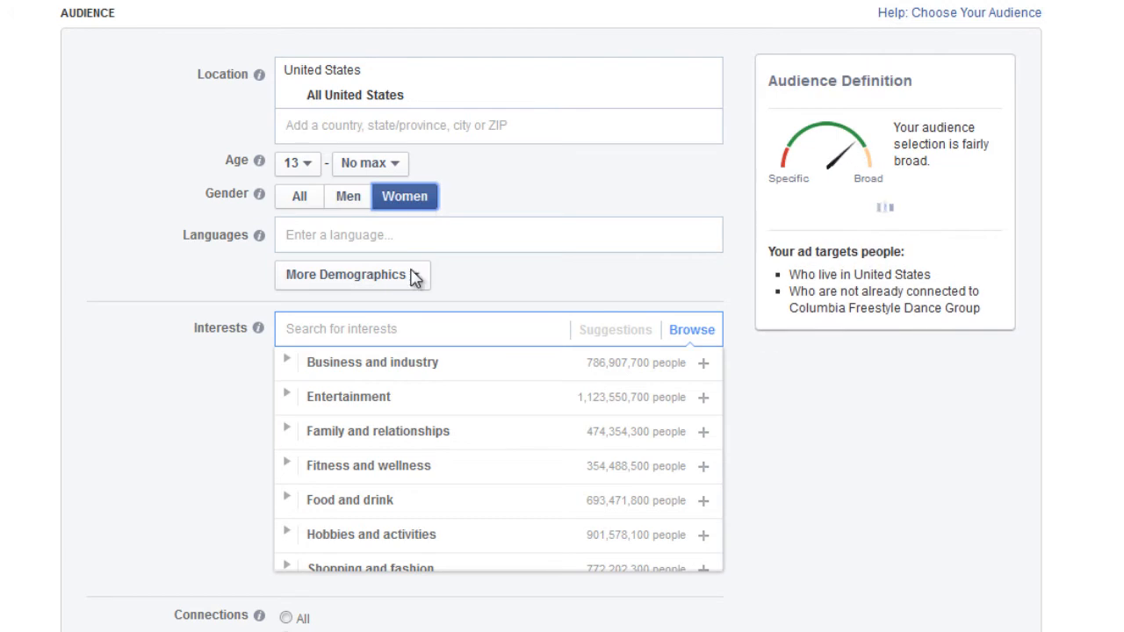
left_click(723, 589)
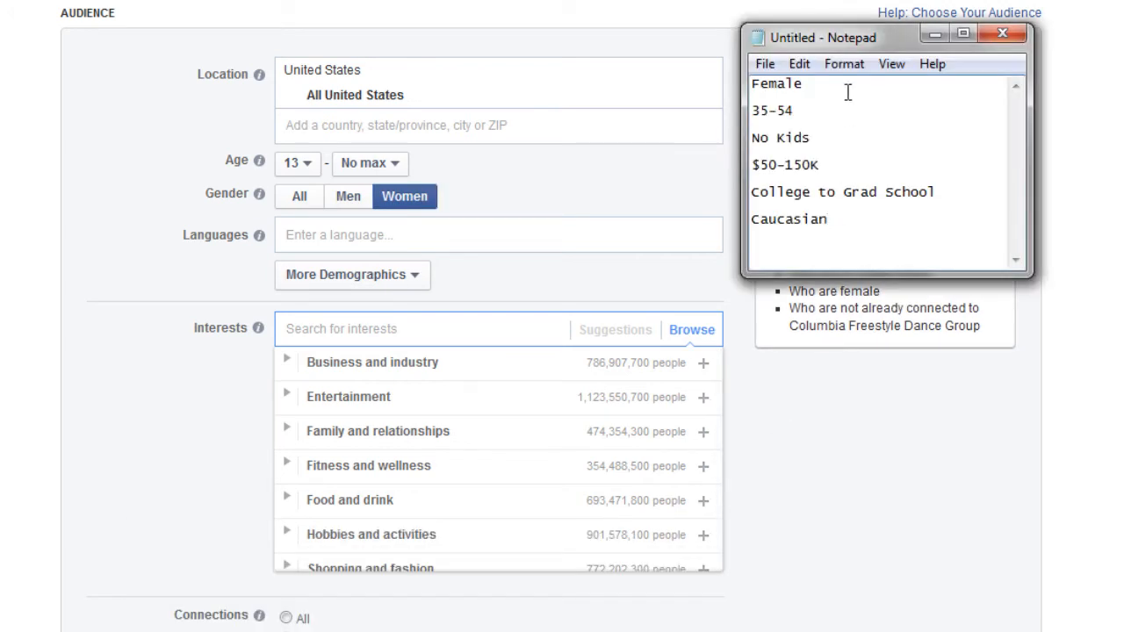
left_click(297, 175)
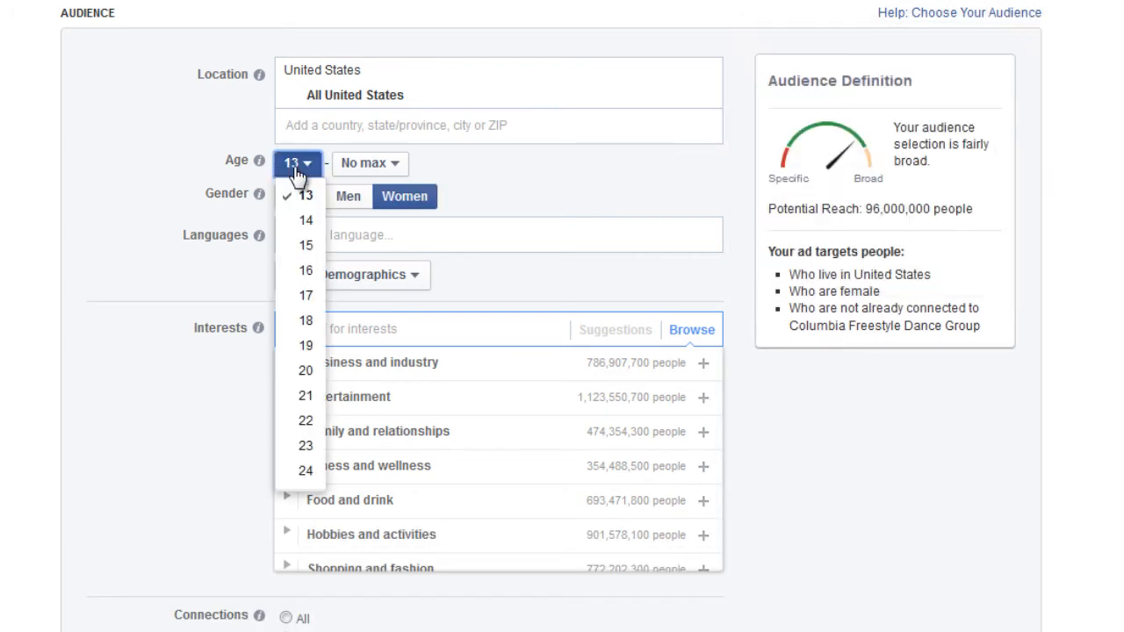
scroll(307, 373, "down", 2)
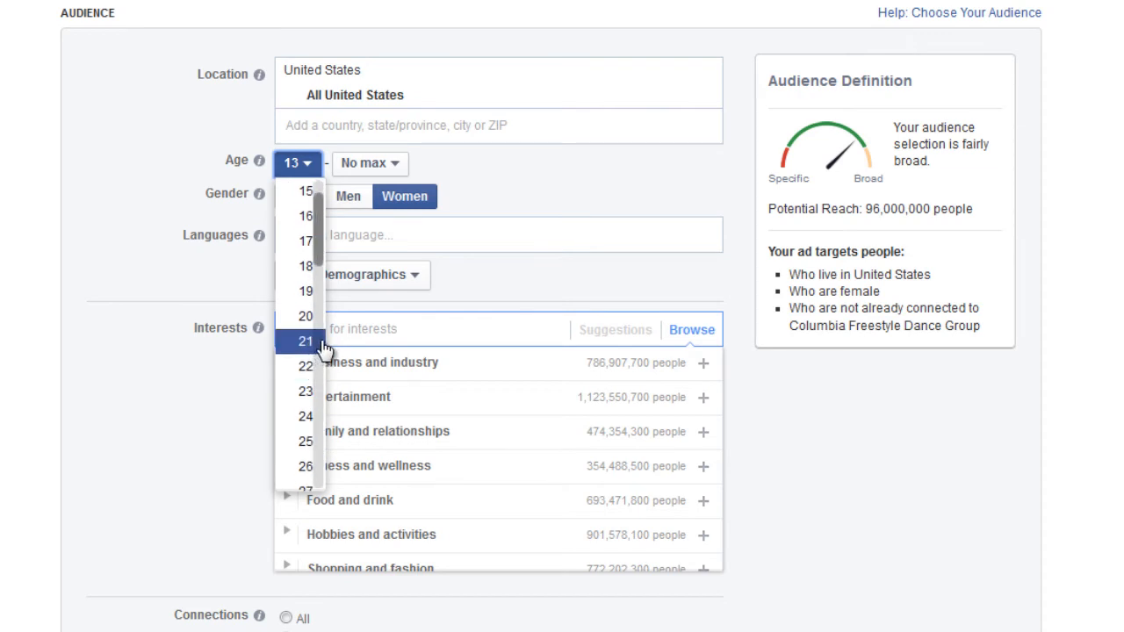
scroll(309, 364, "down", 3)
left_click(307, 380)
left_click(384, 167)
left_click_drag(409, 264, 409, 397)
left_click(372, 448)
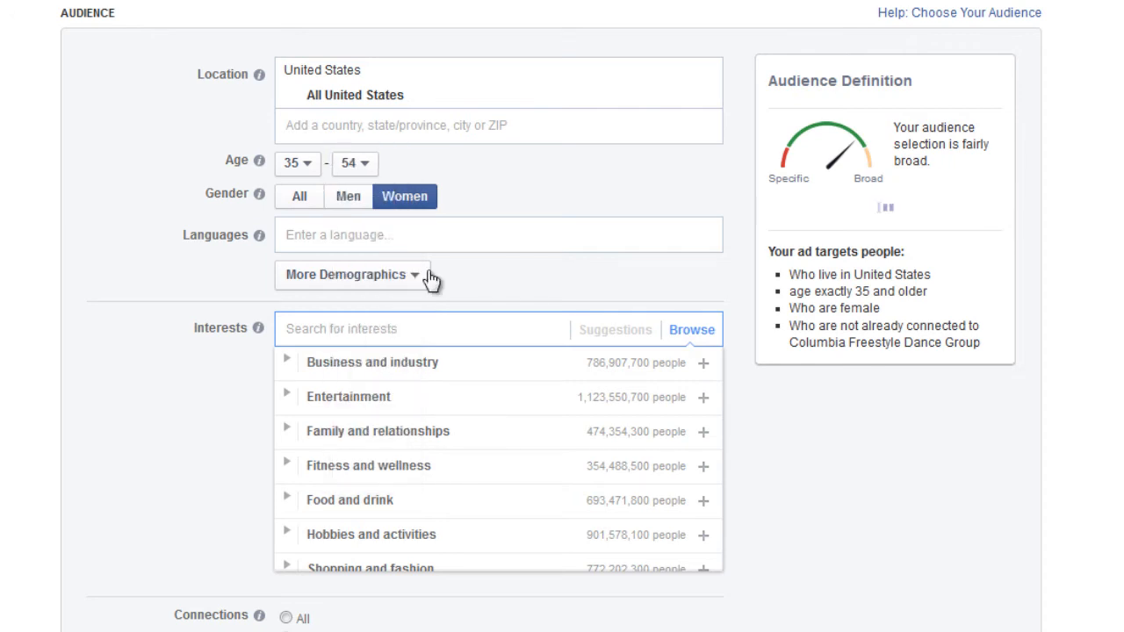
Add English (All) as the audience language
left_click(439, 234)
type("E")
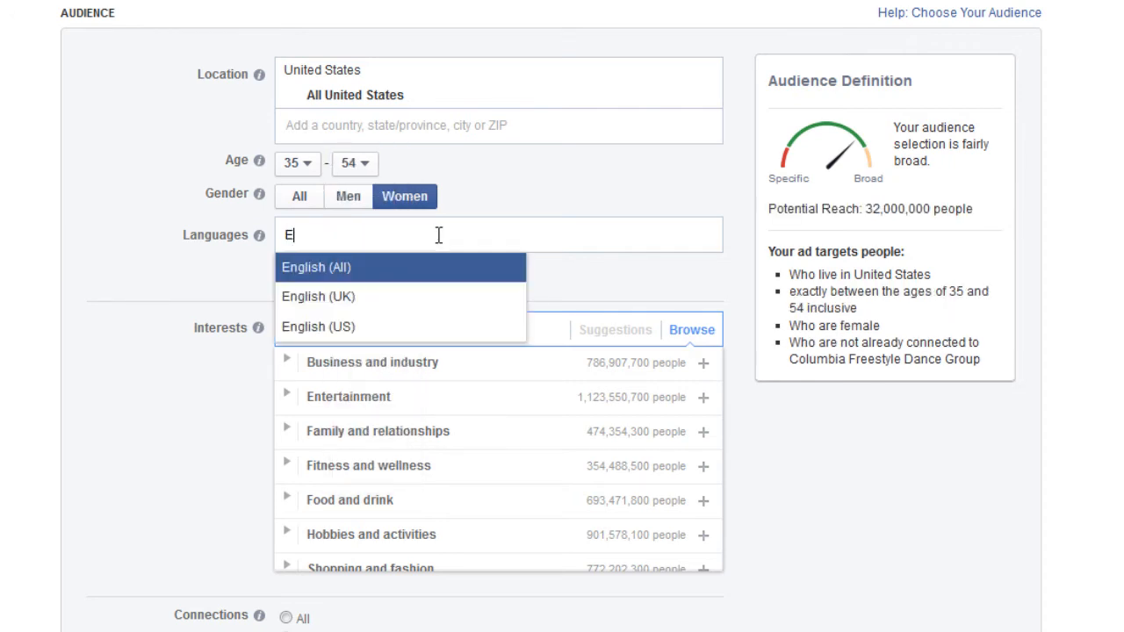
key("Return")
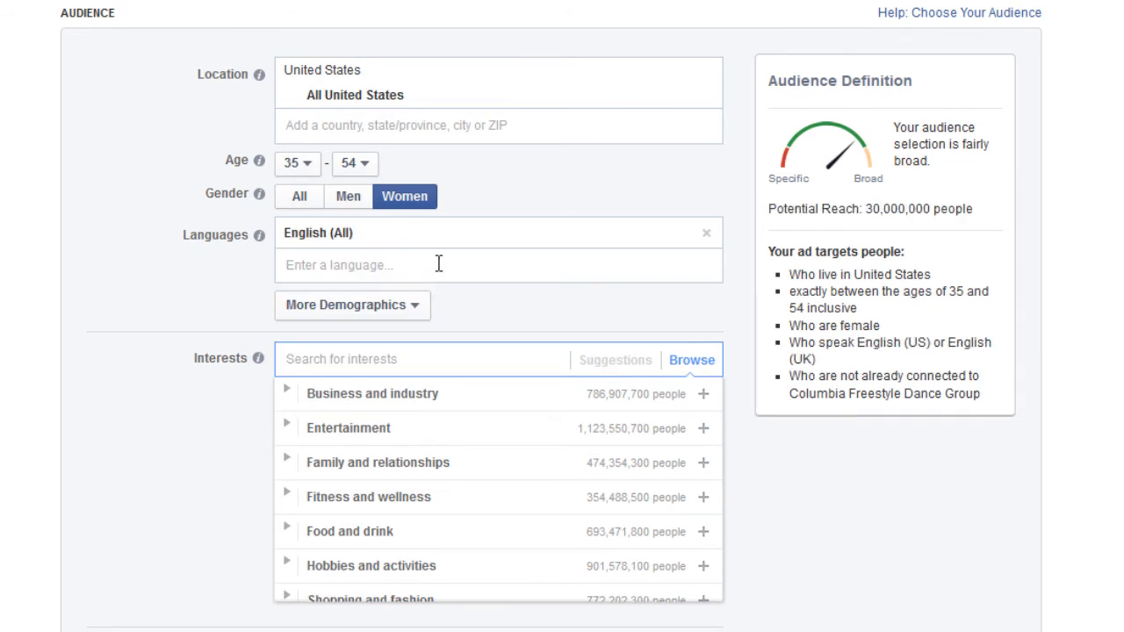
Add the Education Level criterion to the audience and set it to College Grad, following the Notepad notes
left_click(401, 308)
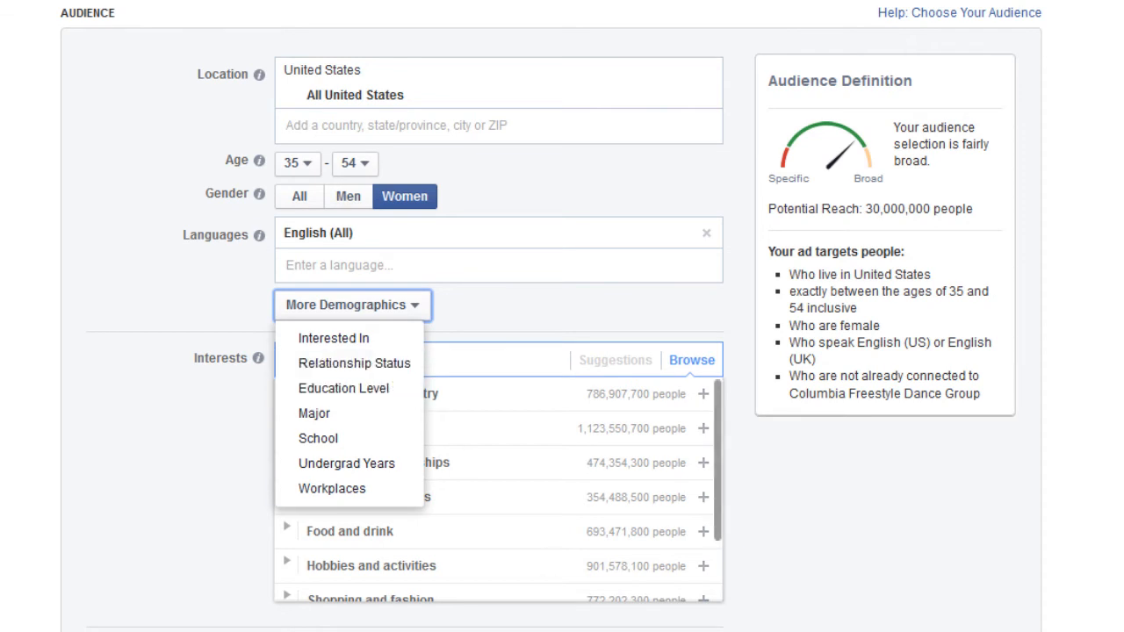
left_click(736, 620)
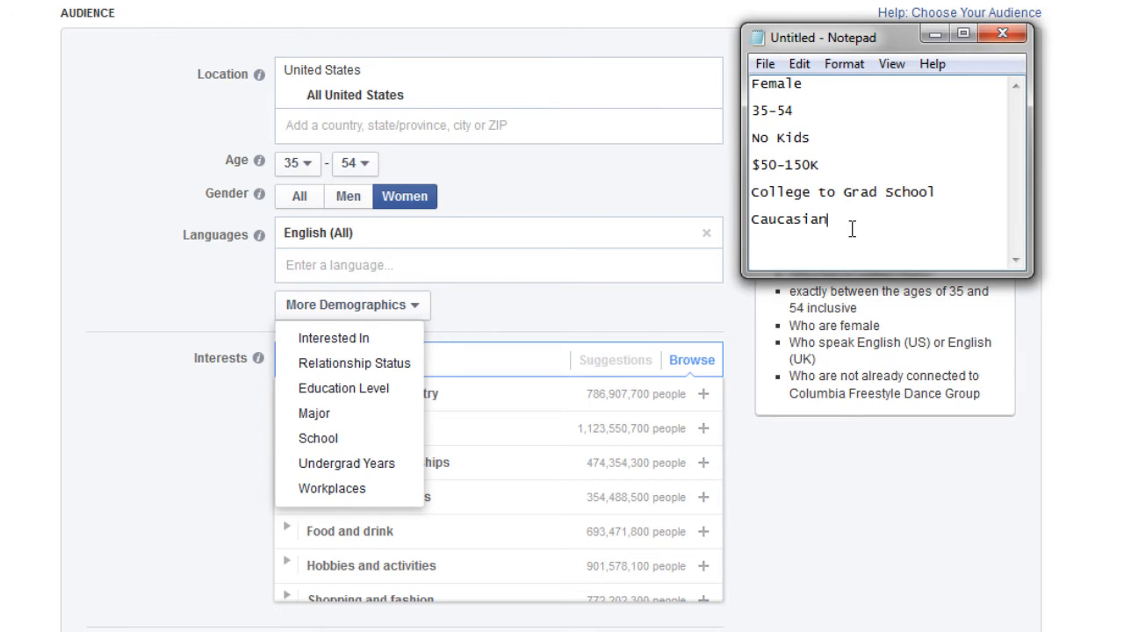
left_click_drag(852, 230, 752, 83)
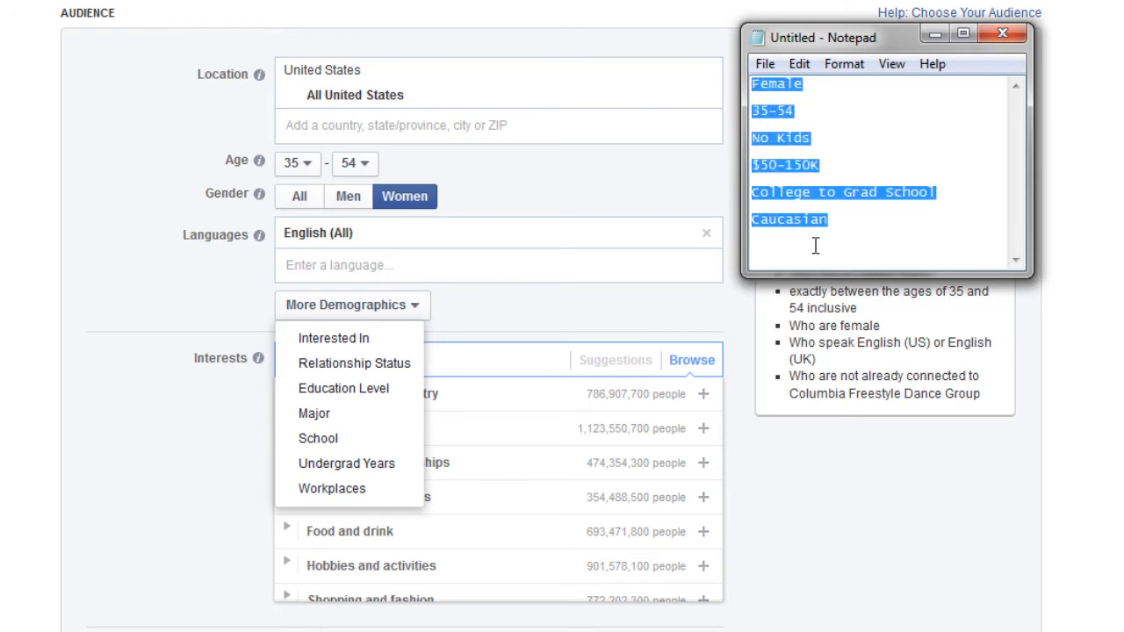
left_click(384, 400)
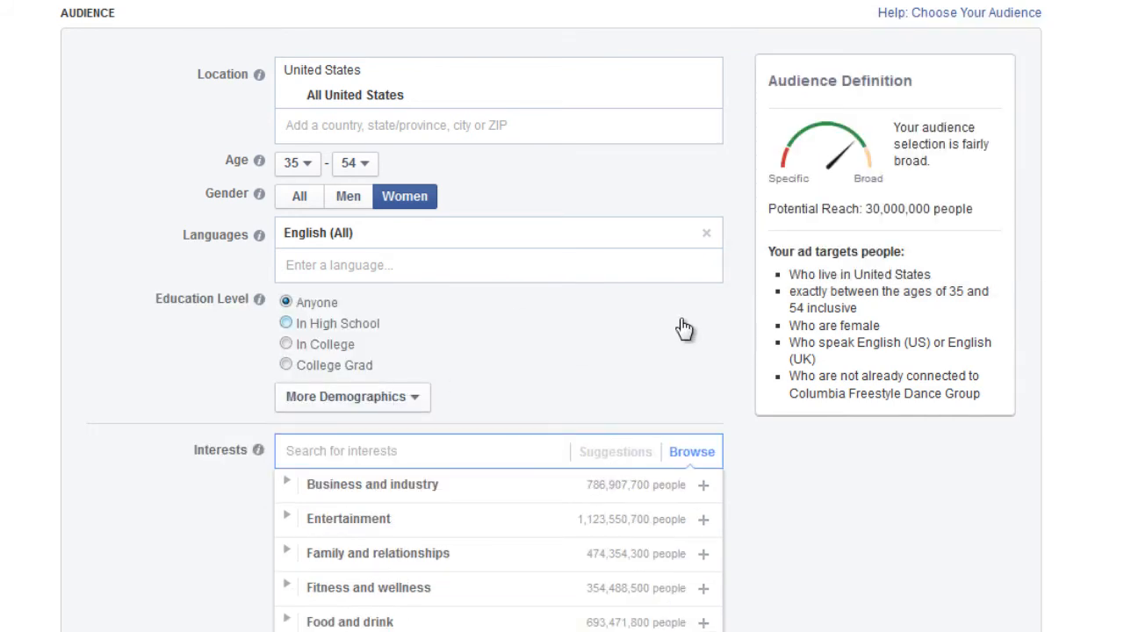
scroll(682, 326, "down", 1)
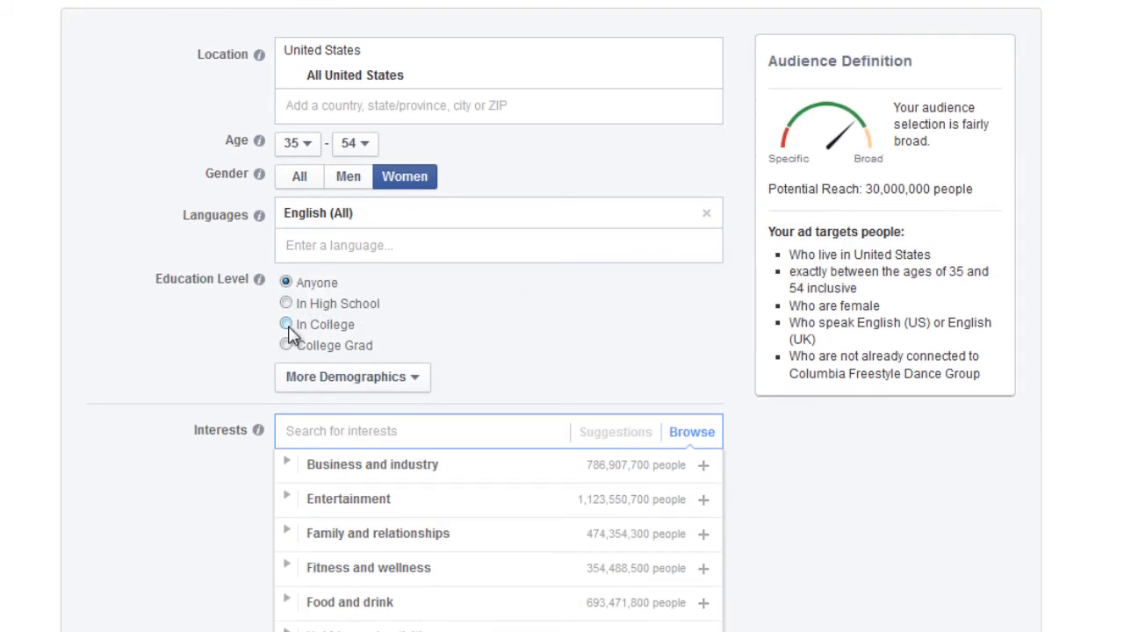
left_click(286, 324)
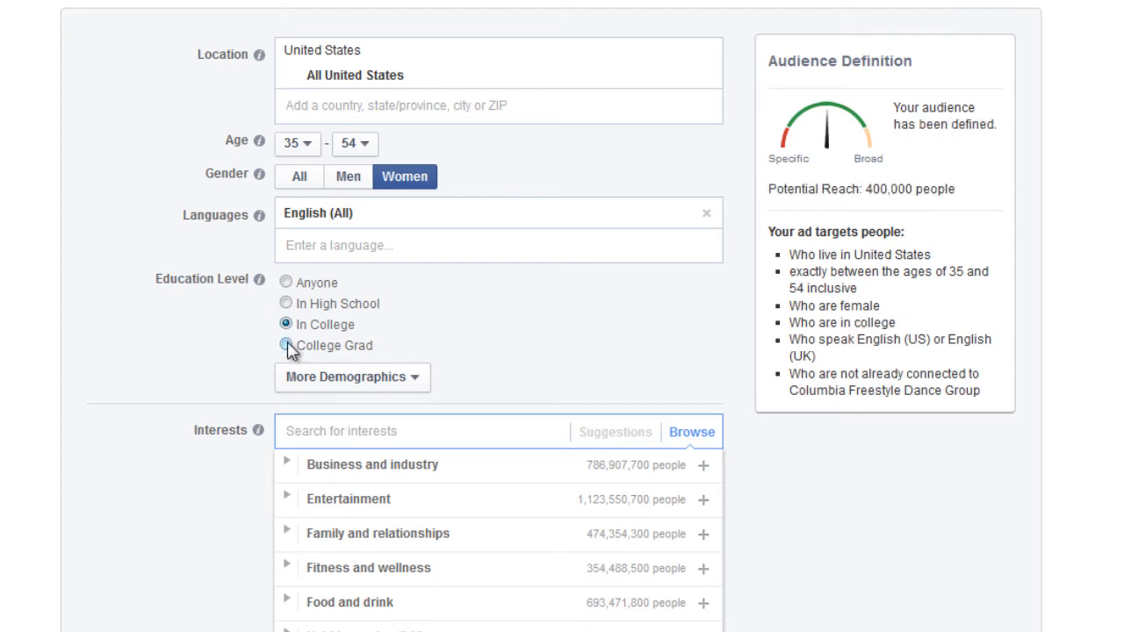
left_click(286, 345)
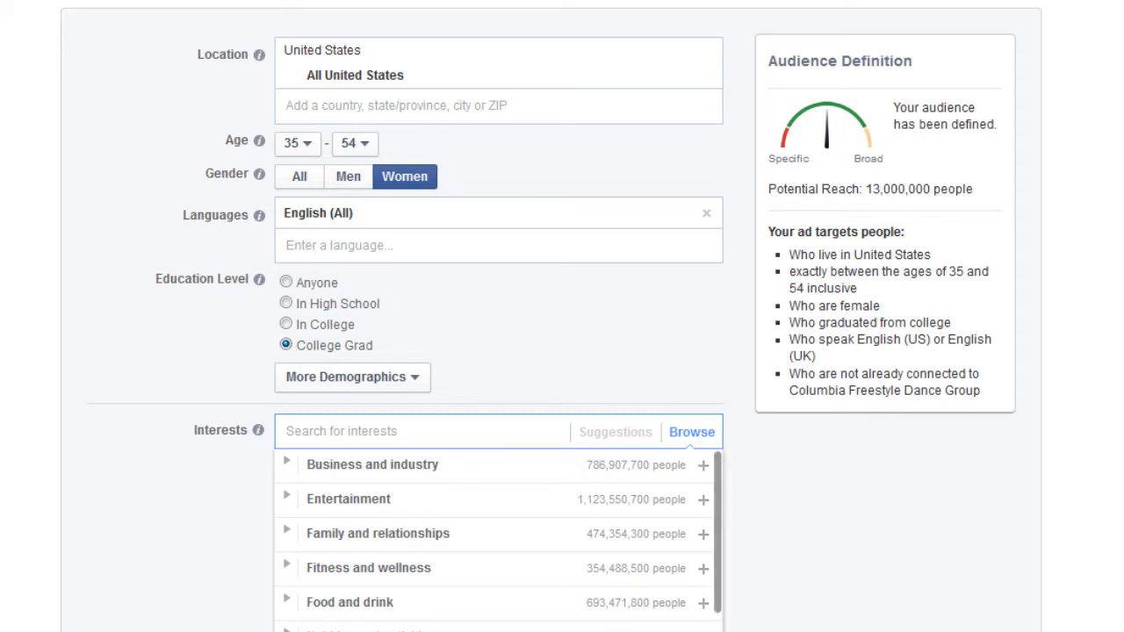
Compare the chosen education level with the "College to Grad School" line in the Notepad notes
mouse_move(481, 625)
left_click(717, 611)
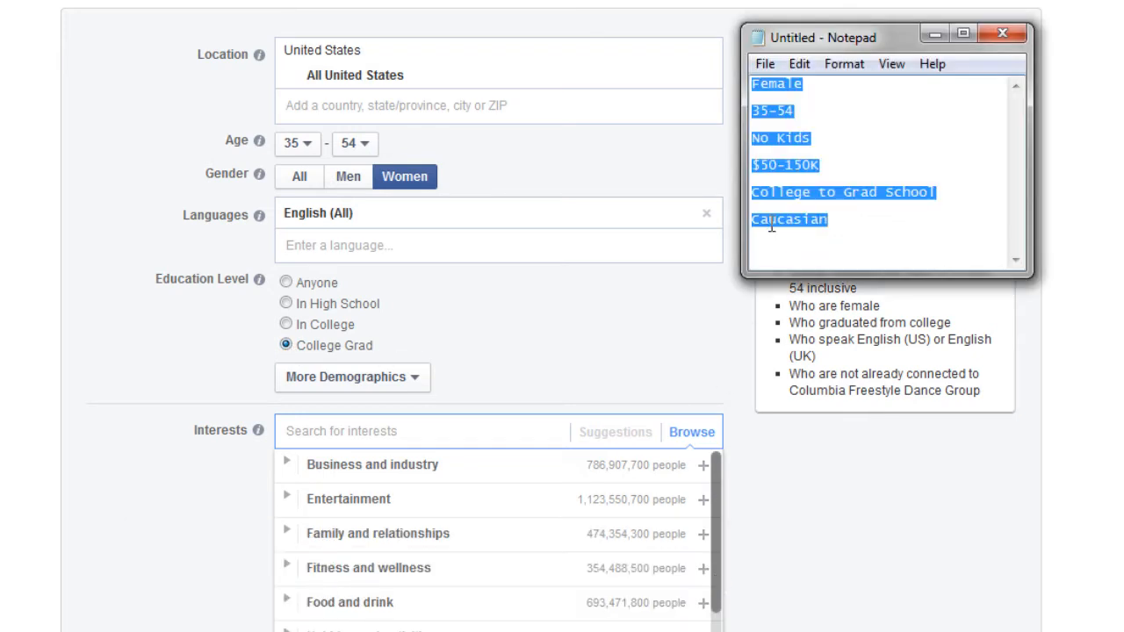
left_click(800, 183)
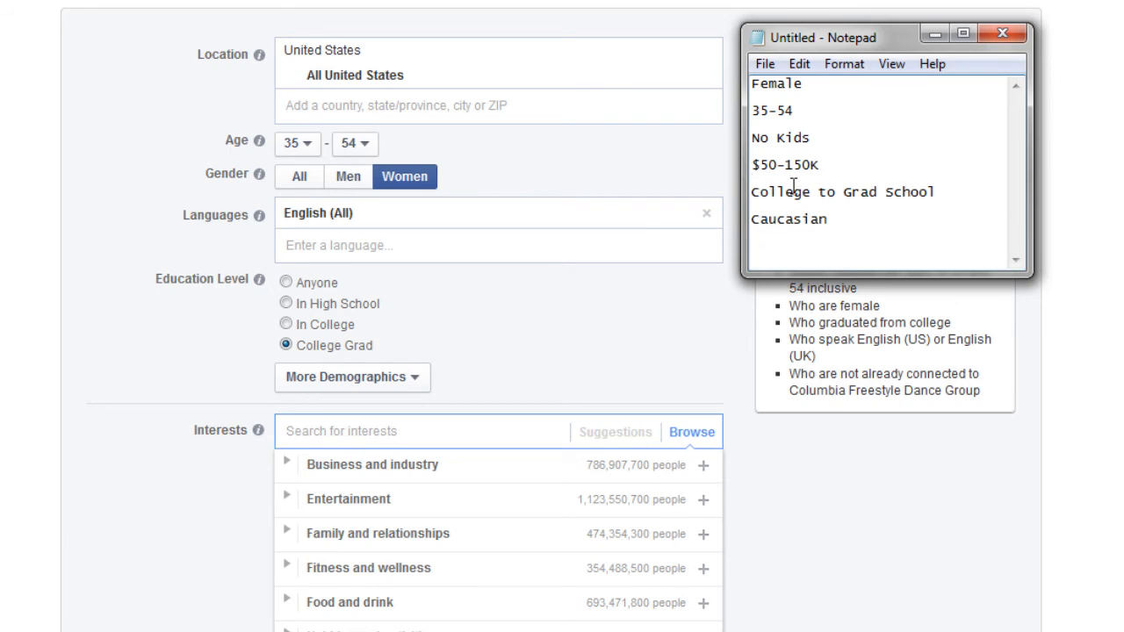
left_click_drag(844, 189, 973, 194)
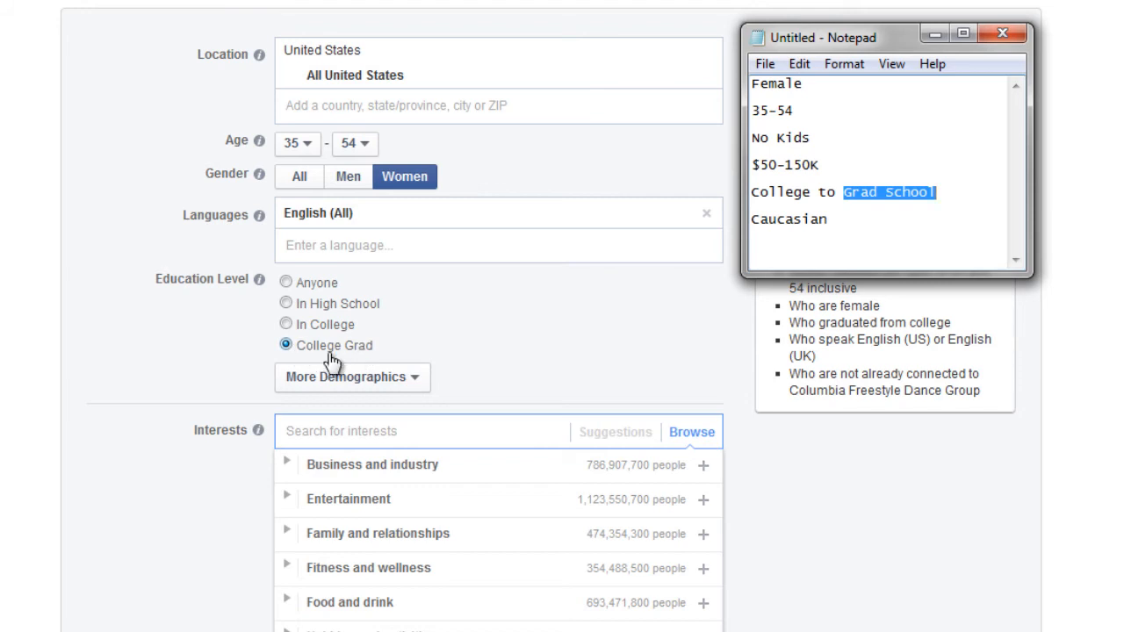
left_click(732, 370)
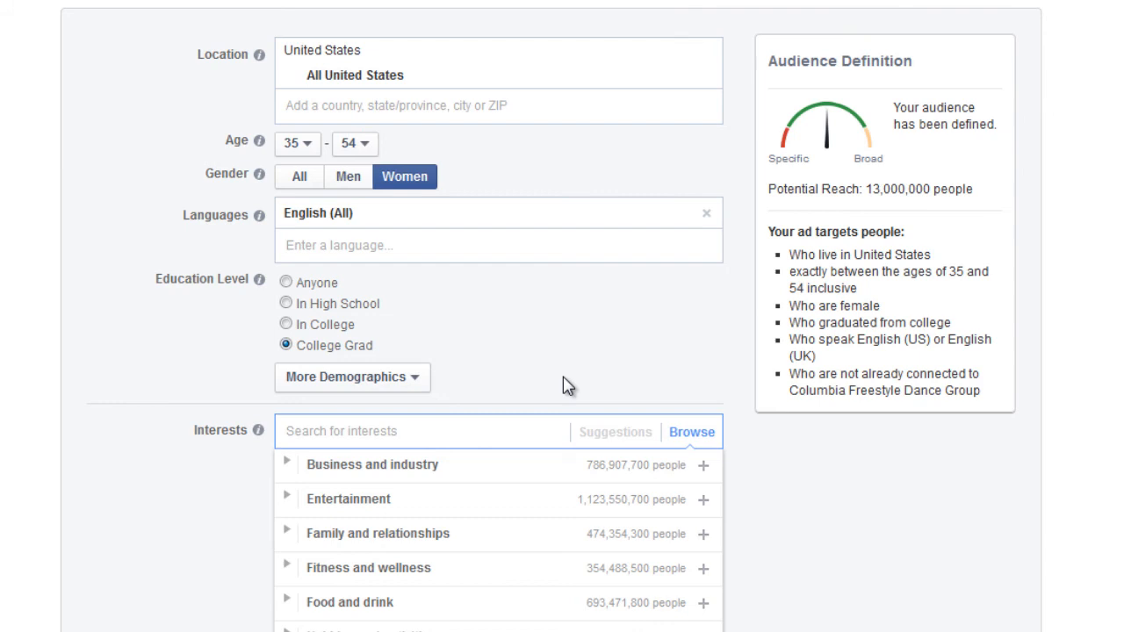
Add the Workplaces and Interested In criteria to the ad's audience settings
left_click(394, 381)
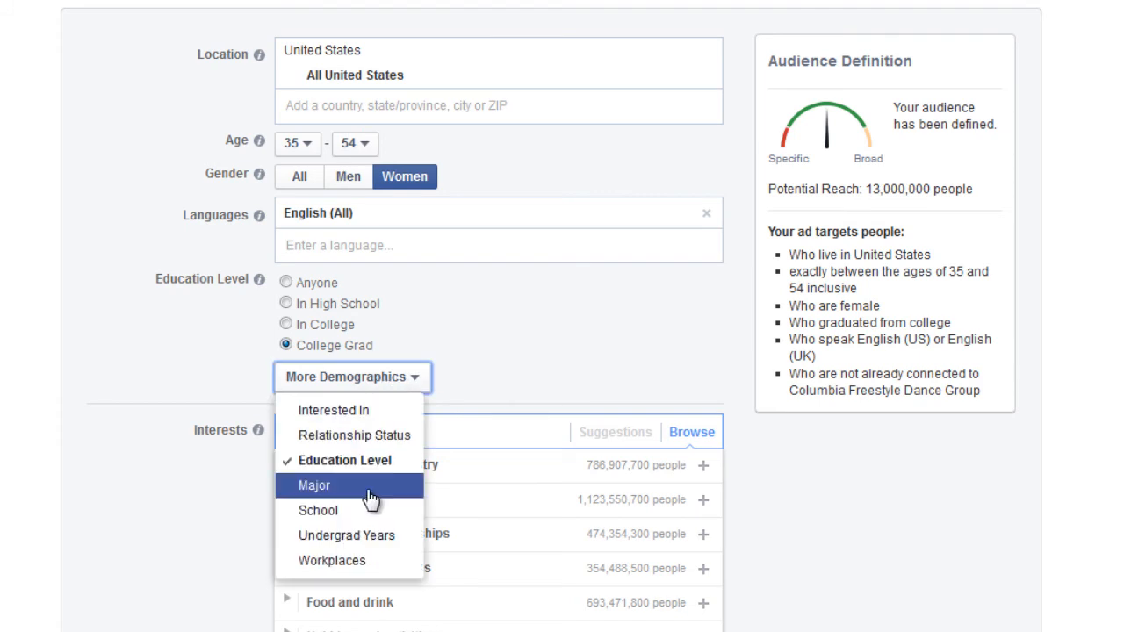
left_click(377, 562)
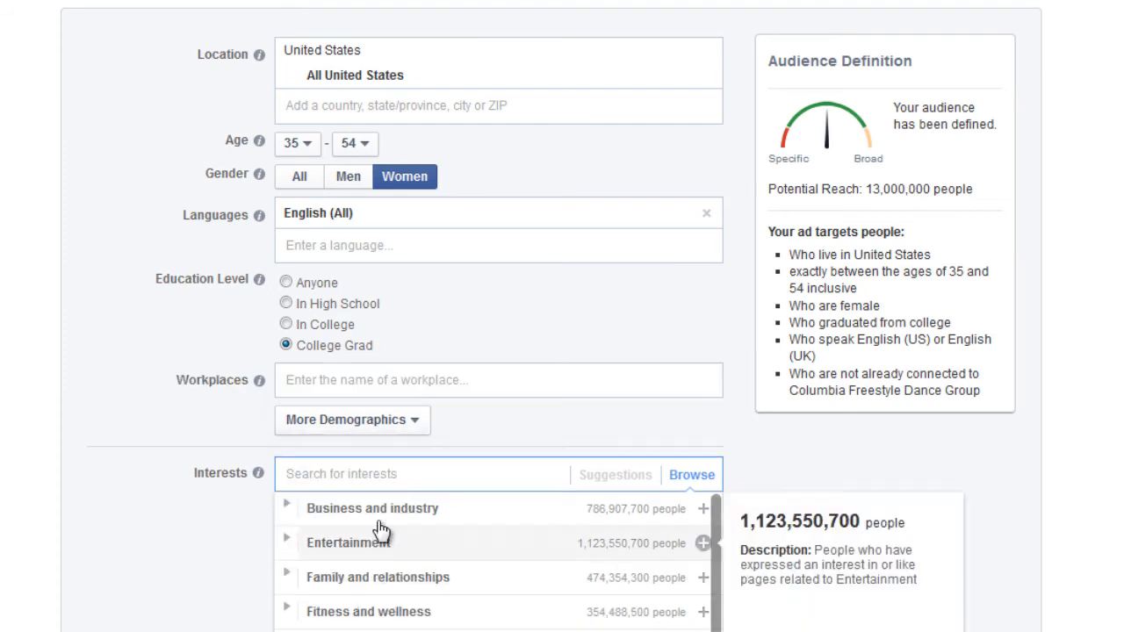
left_click(384, 422)
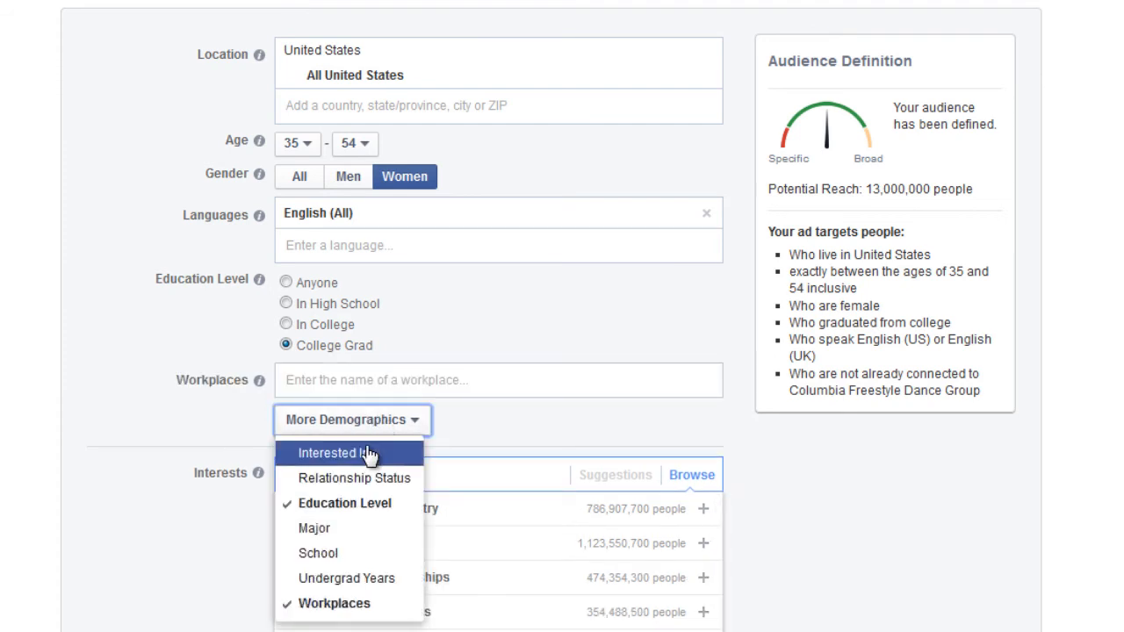
left_click(369, 454)
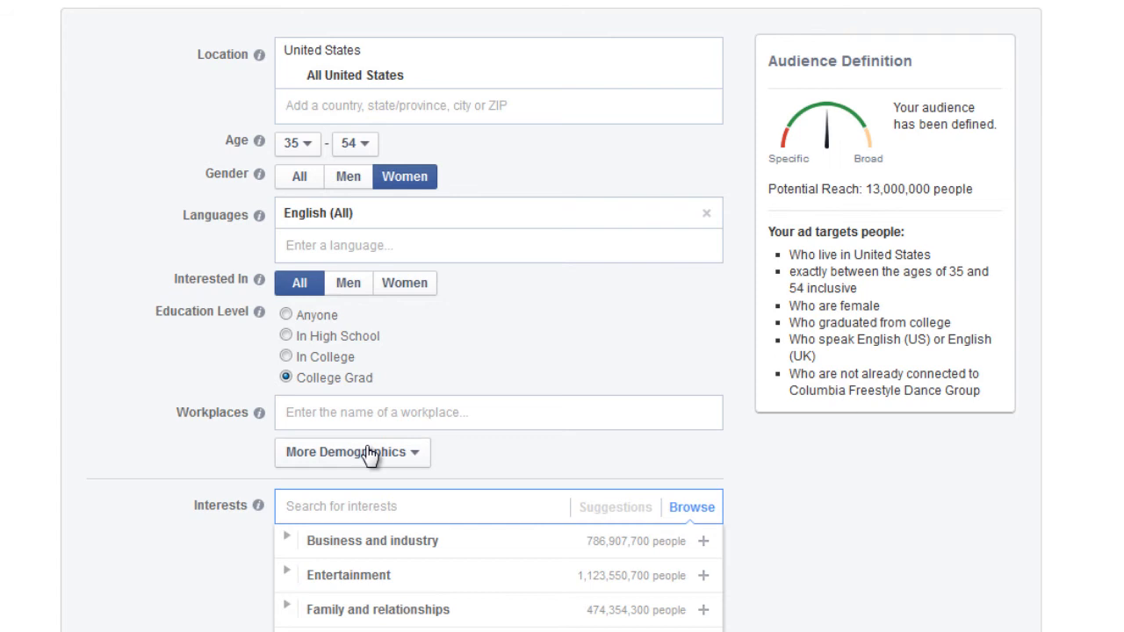
mouse_move(259, 281)
Add United Kingdom and Australia to the audience locations, and check the Caucasian line in the Notepad notes
type("U")
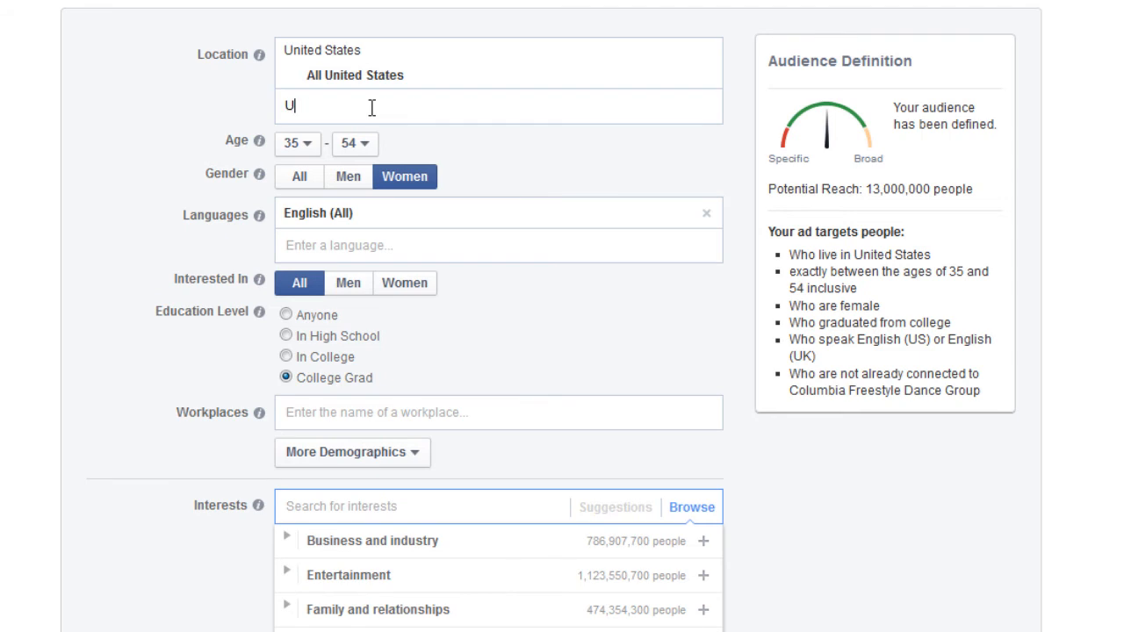
type("nited Kingdom")
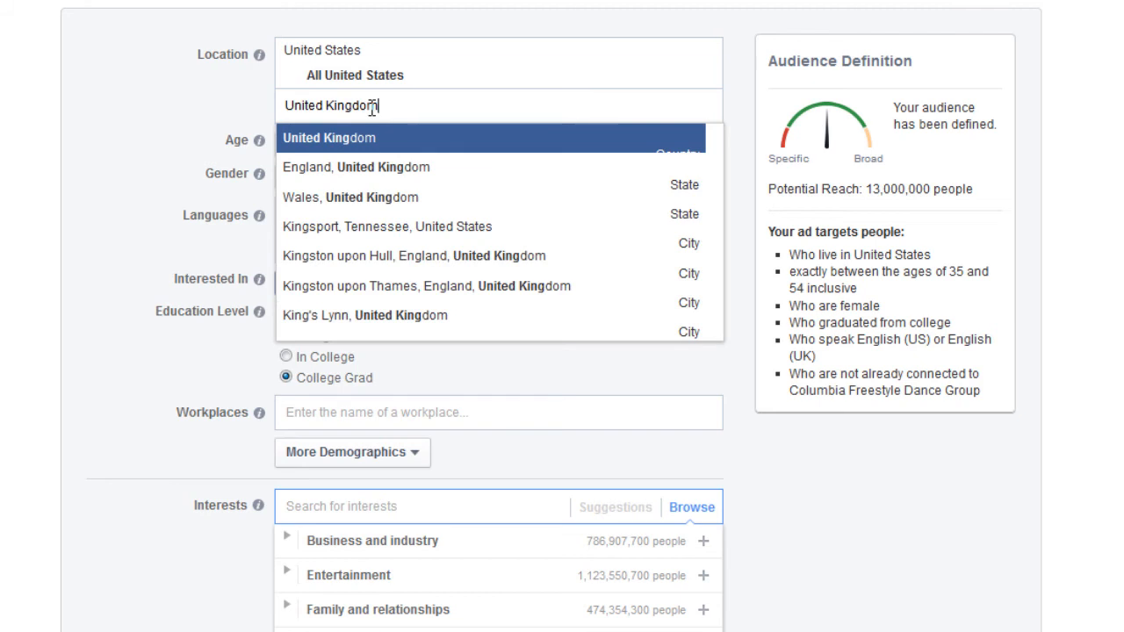
key("Return")
type("Australia")
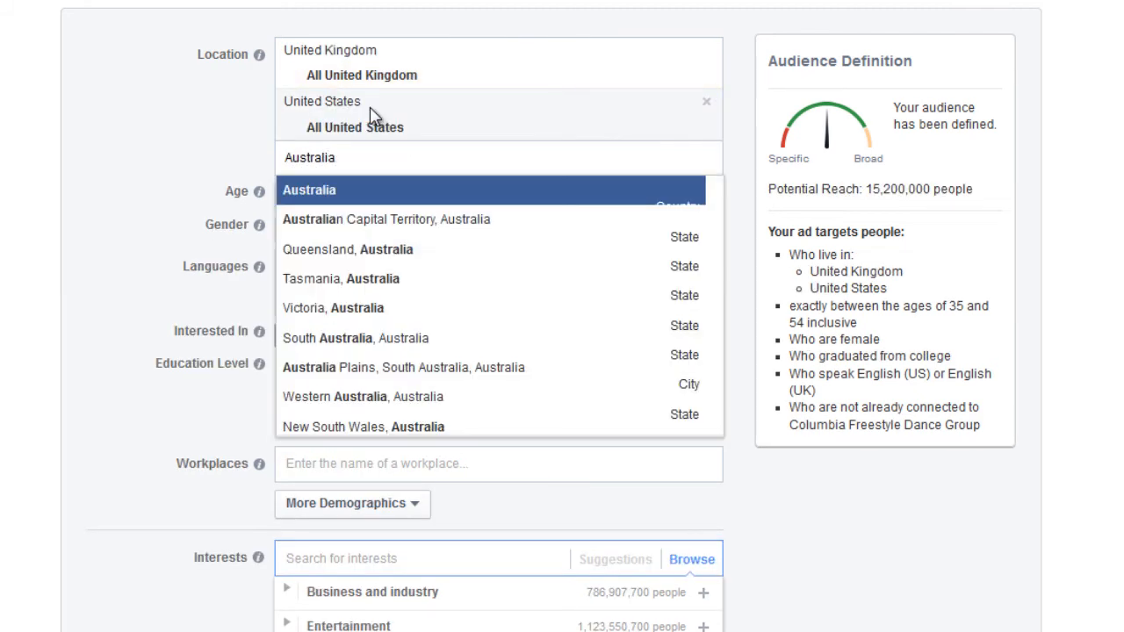
left_click(342, 191)
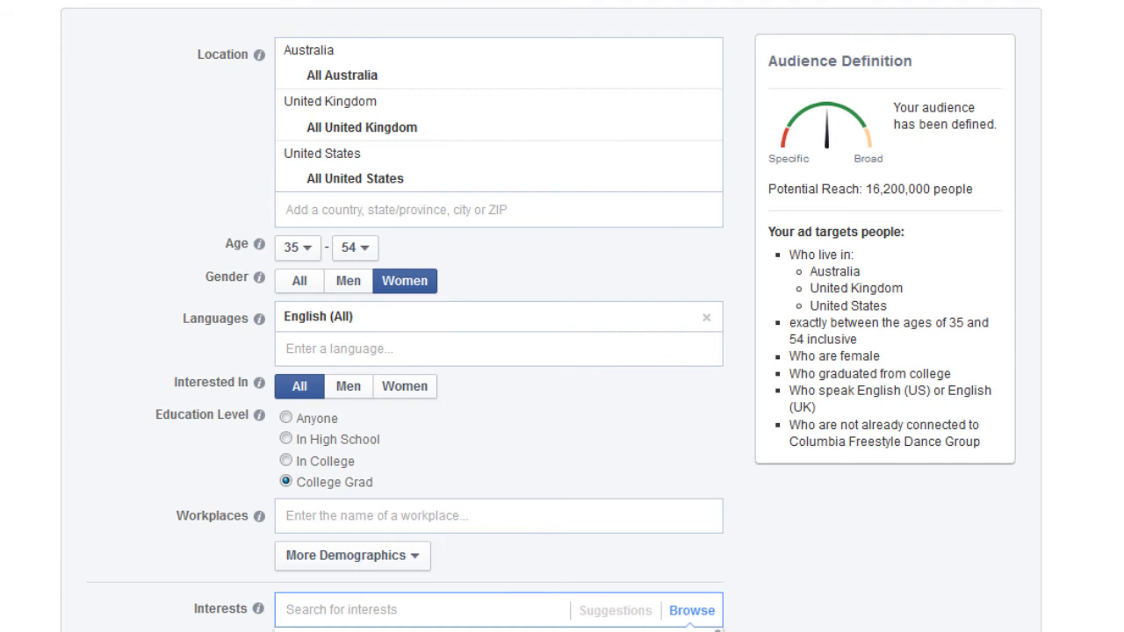
left_click(756, 605)
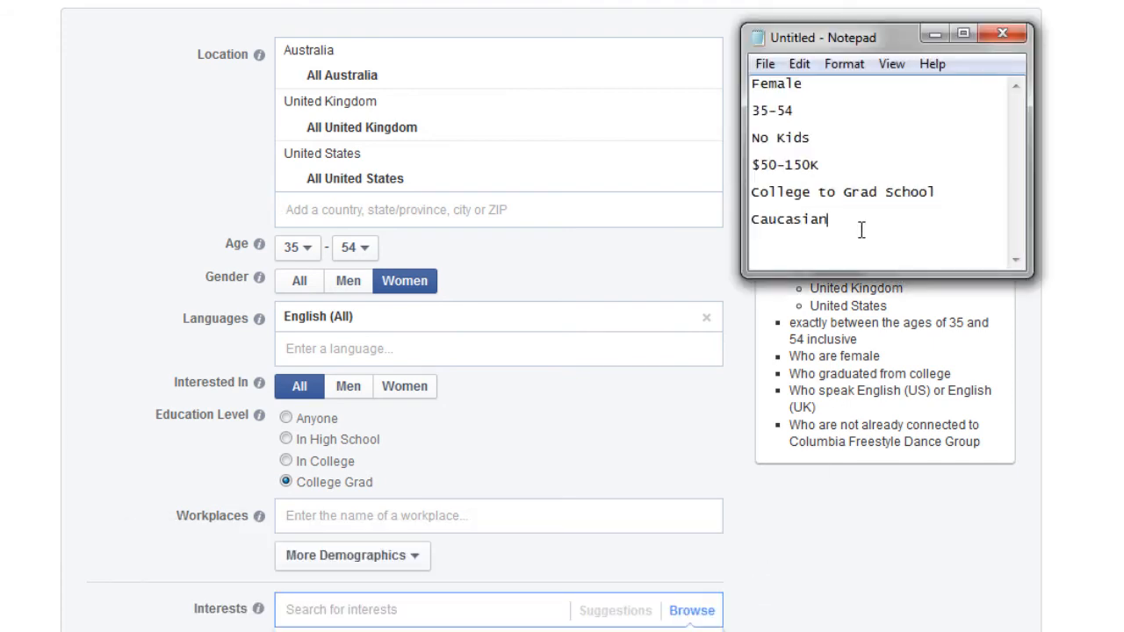
left_click_drag(866, 228, 748, 237)
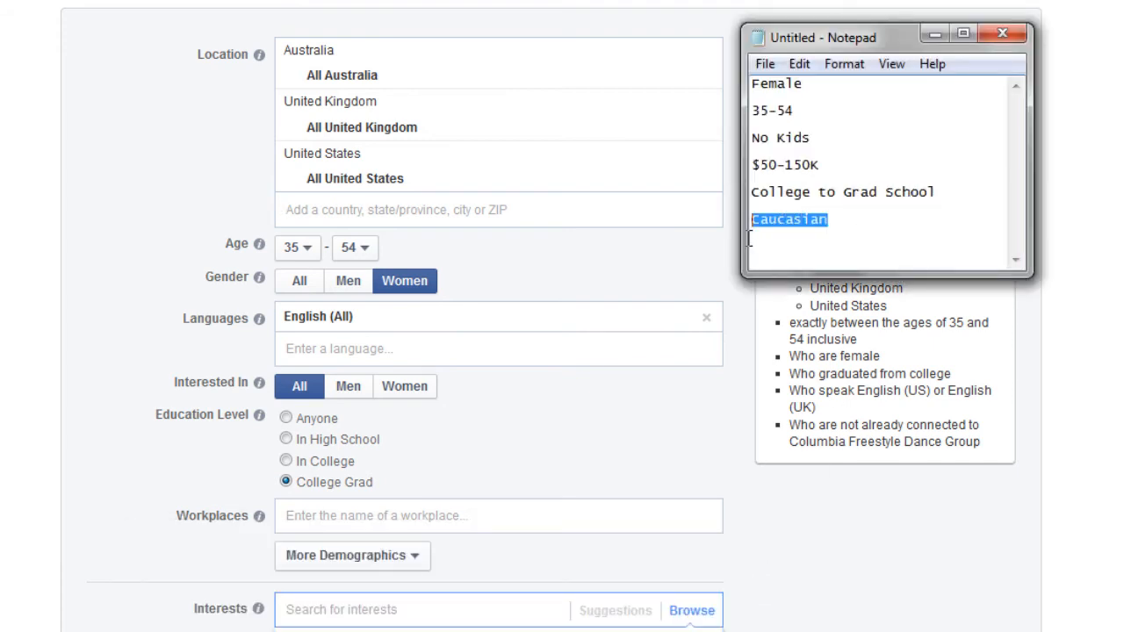
left_click(400, 210)
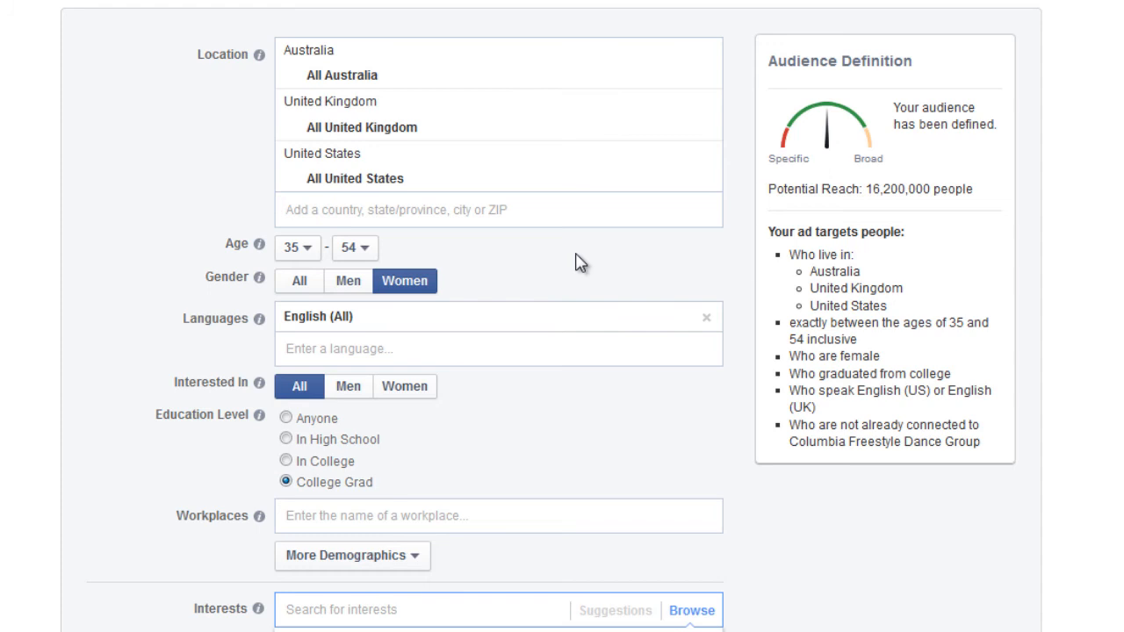
type("New")
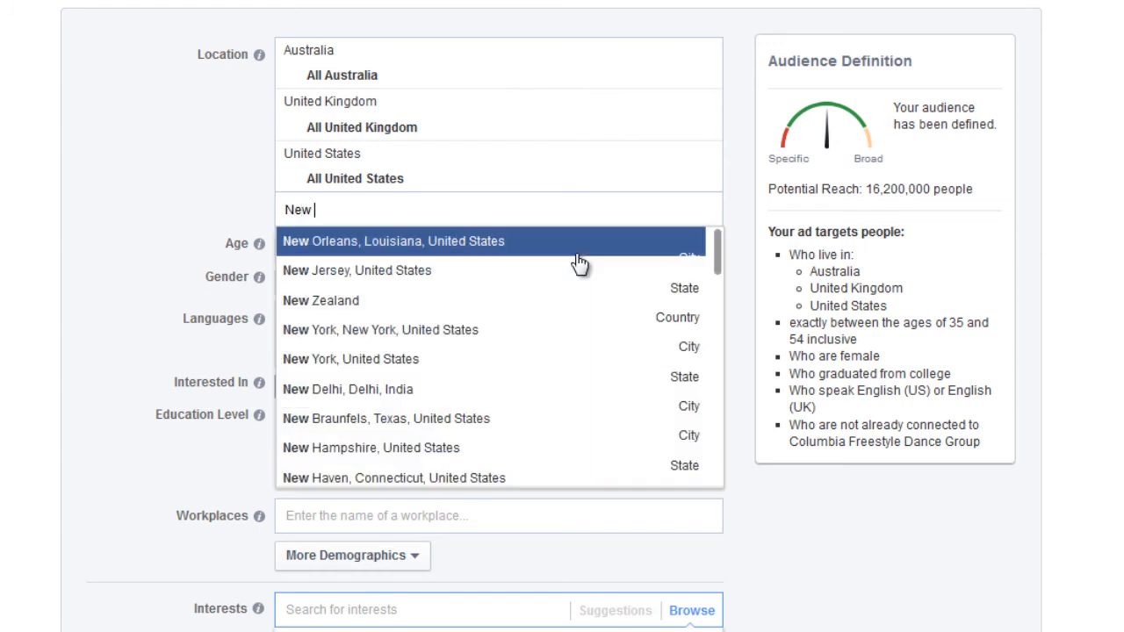
type(" Zea")
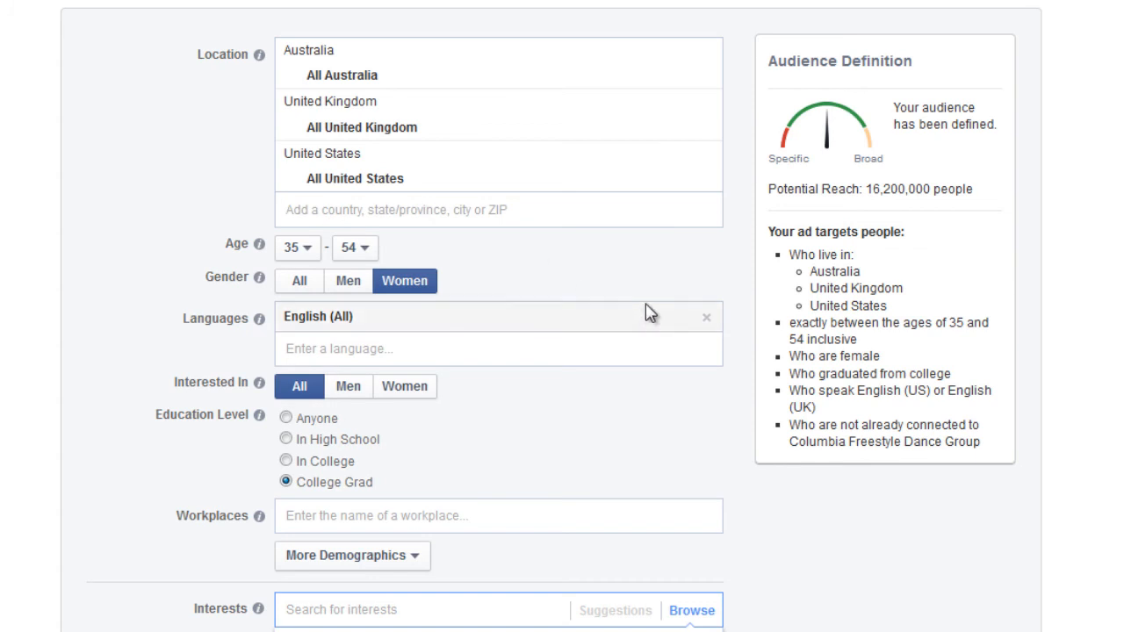
Review the audience settings and the Audience Definition summary against the full demographic list in the Notepad notes
scroll(649, 312, "down", 2)
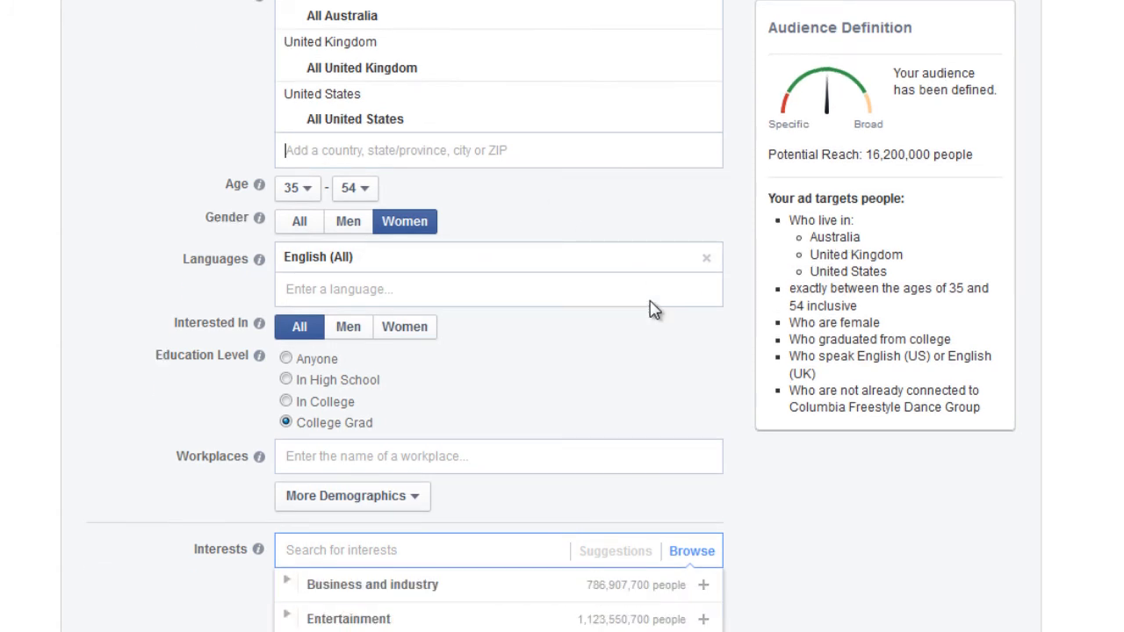
scroll(655, 312, "down", 1)
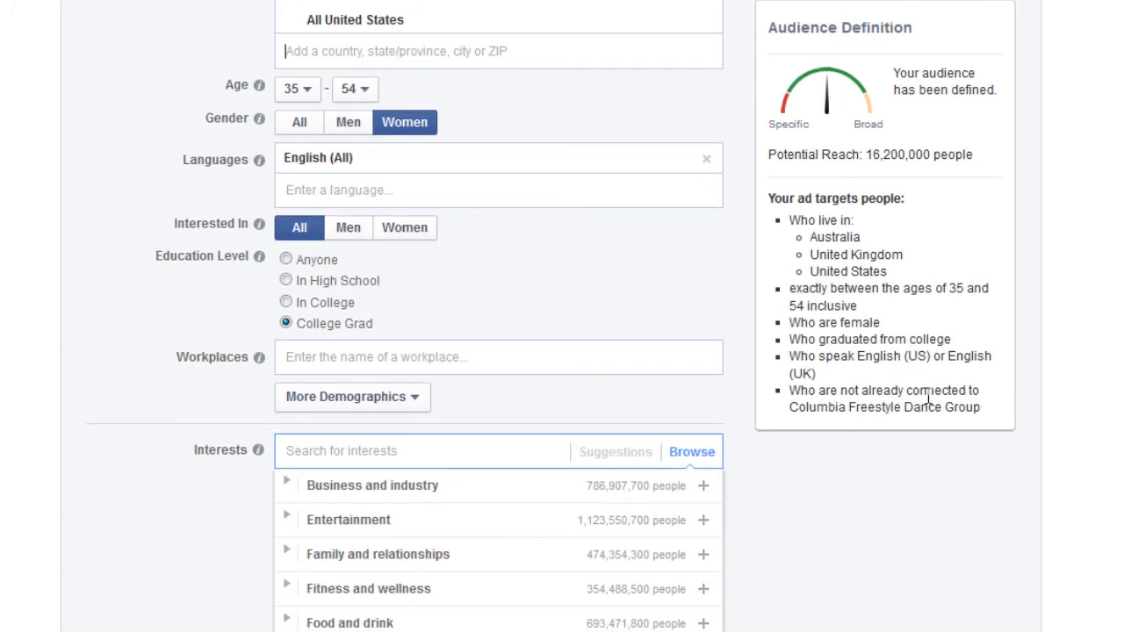
scroll(914, 395, "down", 1)
scroll(907, 395, "down", 2)
scroll(899, 393, "up", 1)
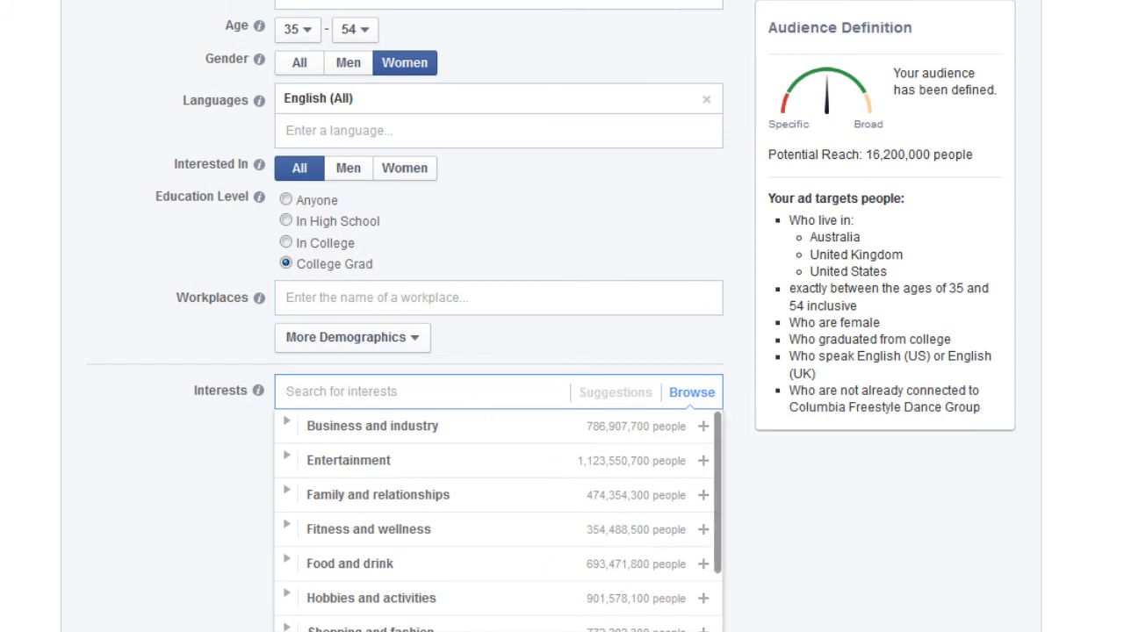
left_click(711, 575)
left_click_drag(879, 231, 745, 90)
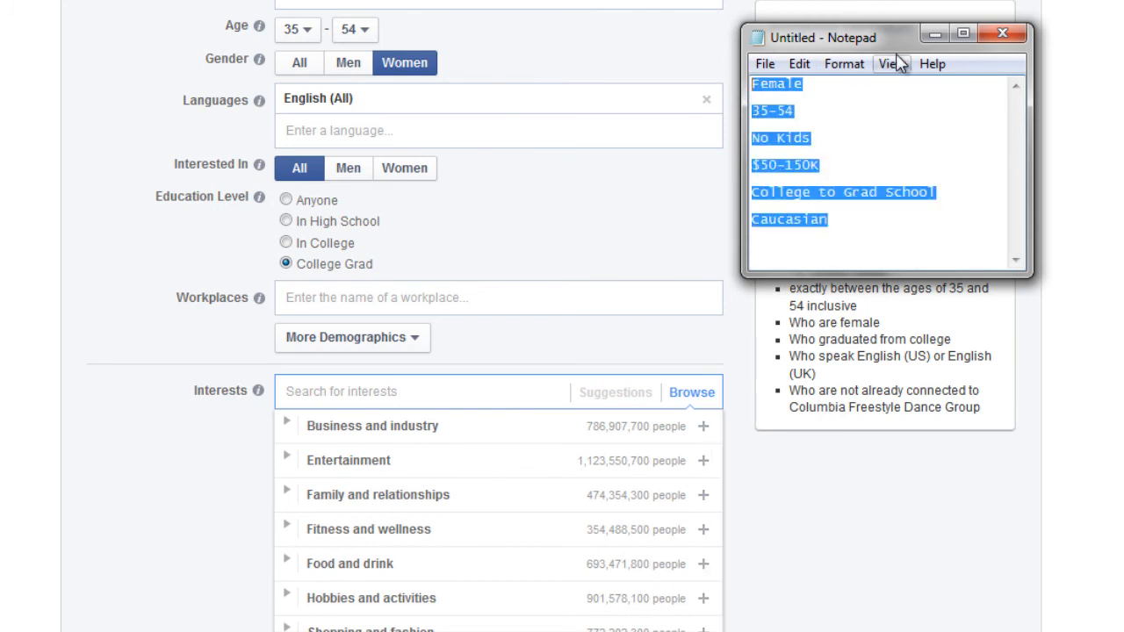
left_click(414, 395)
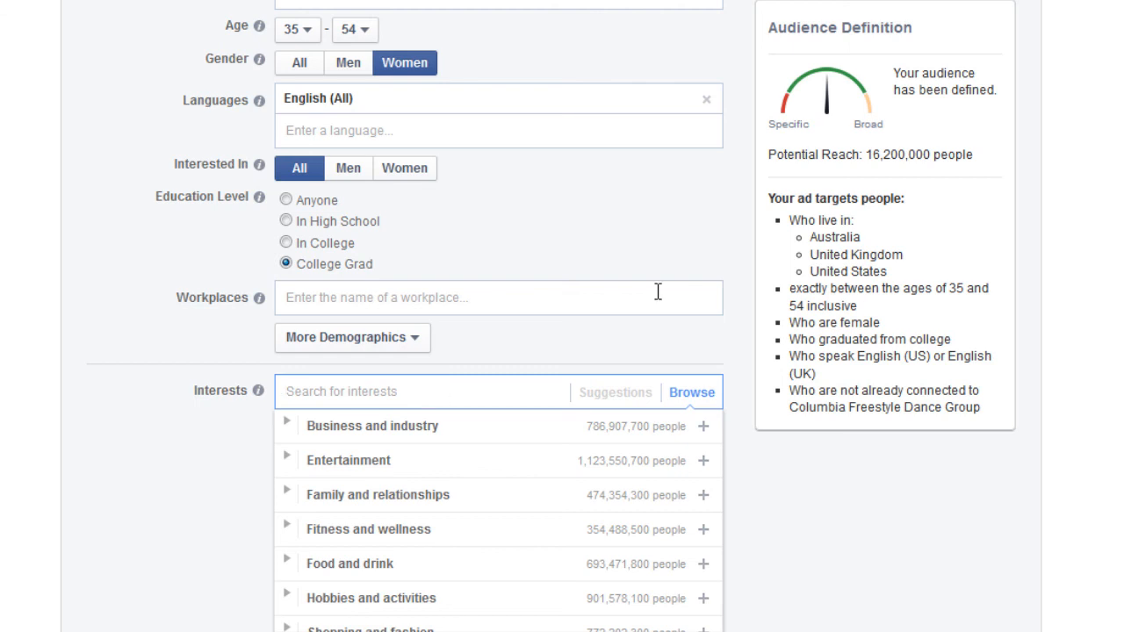
Examine the Connections and More Categories settings below the interests list
scroll(833, 350, "down", 1)
scroll(831, 349, "down", 3)
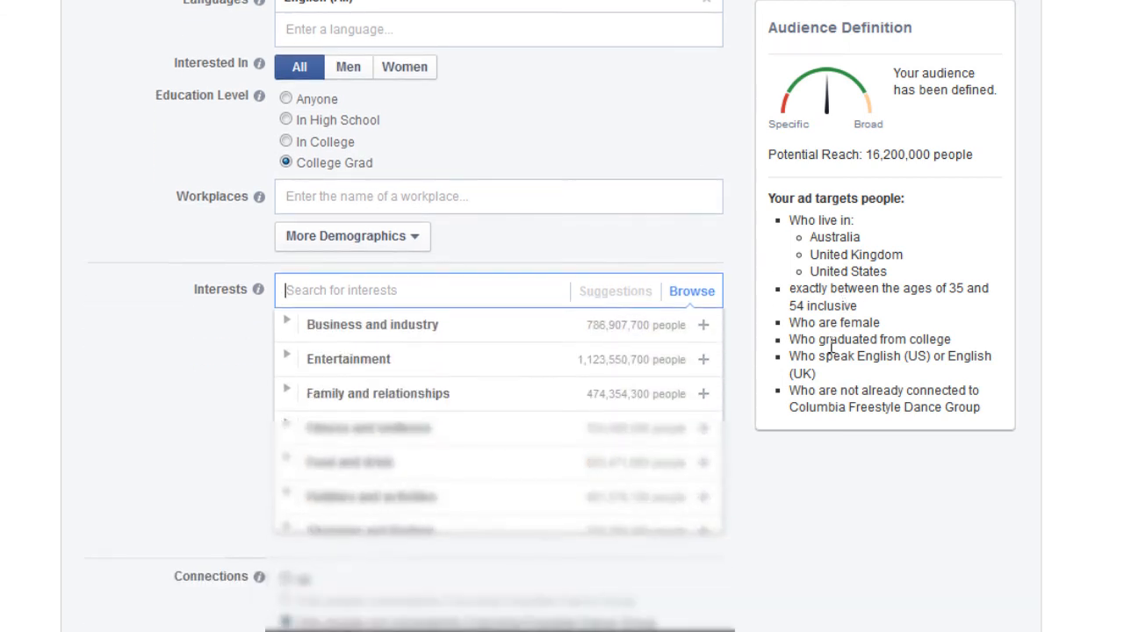
scroll(831, 349, "down", 1)
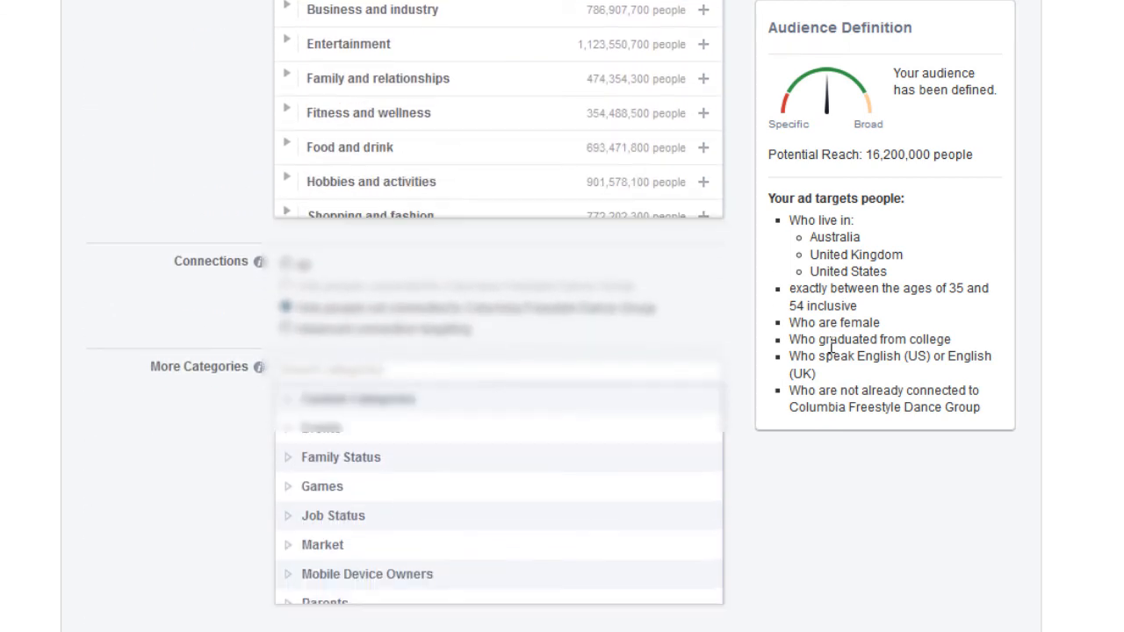